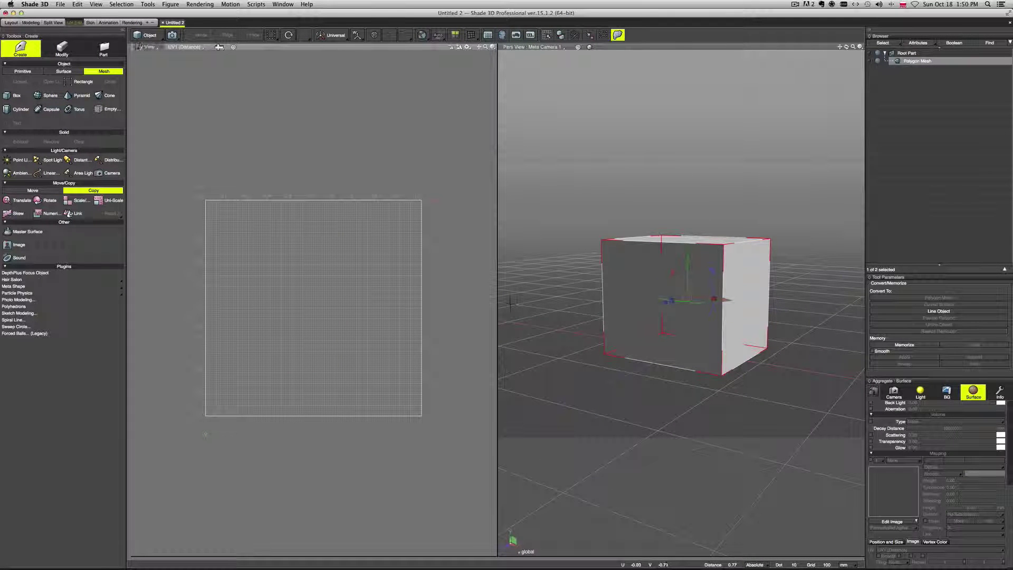
Step: Check the UV editor's operations and UV layer lists, keeping UV1 as the displayed layer
left_click(233, 47)
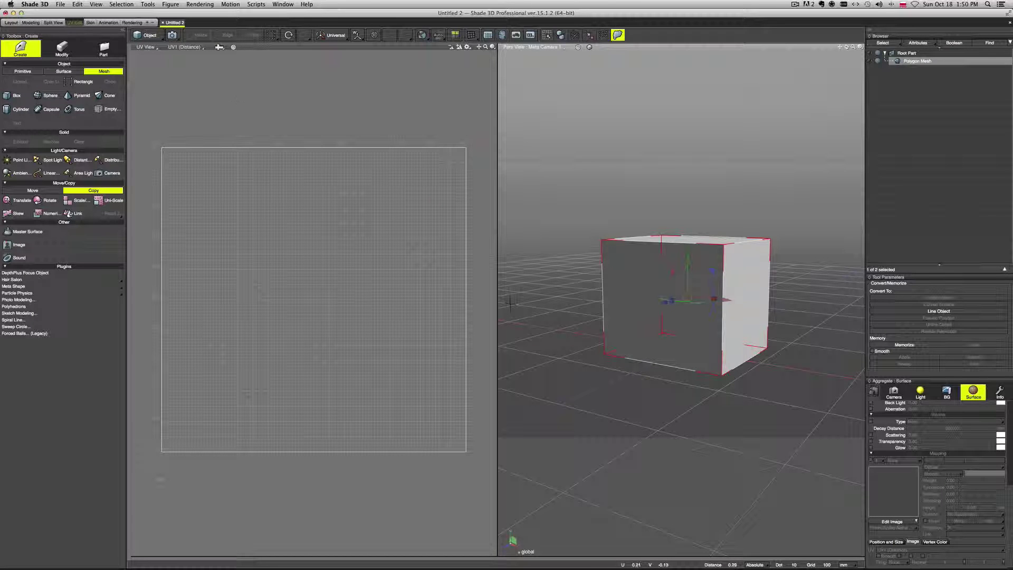
left_click(219, 47)
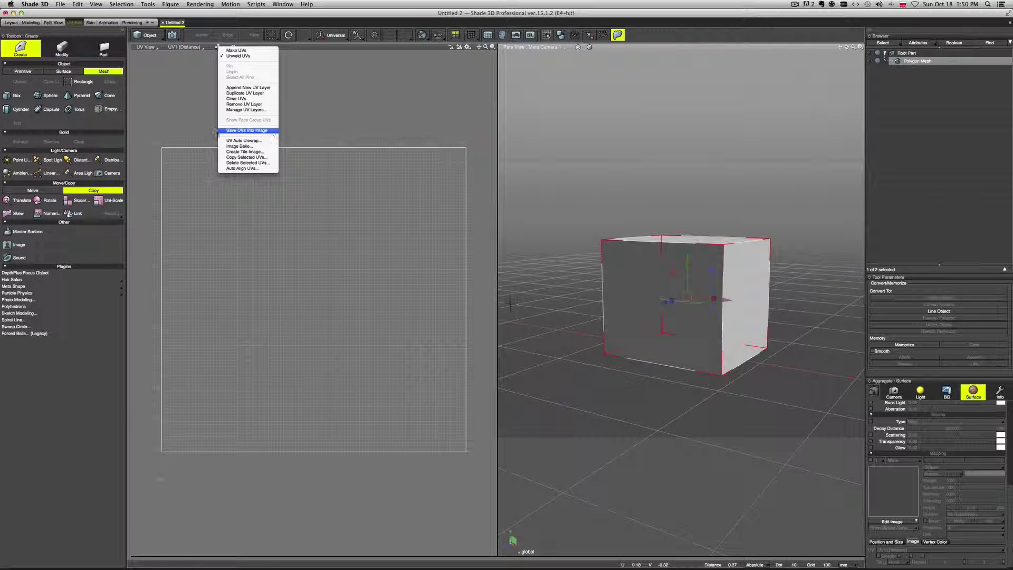
left_click(183, 131)
left_click(180, 47)
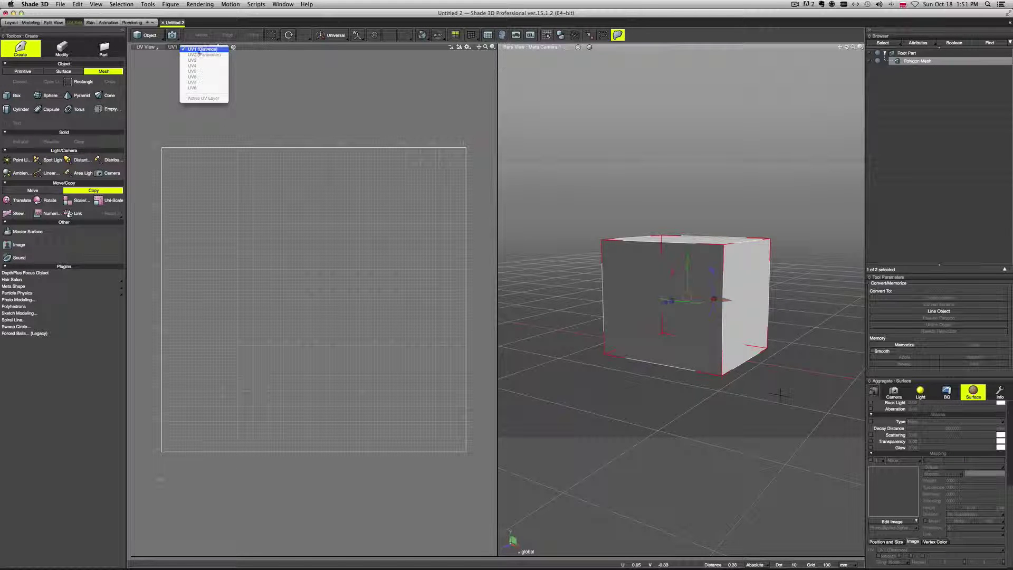
left_click(252, 81)
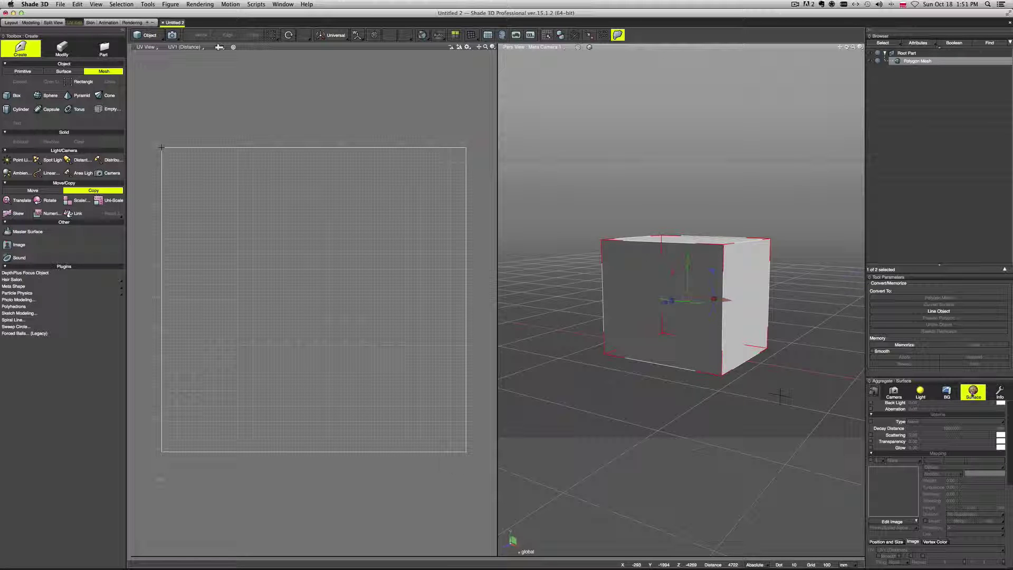
scroll(950, 438, "up", 6)
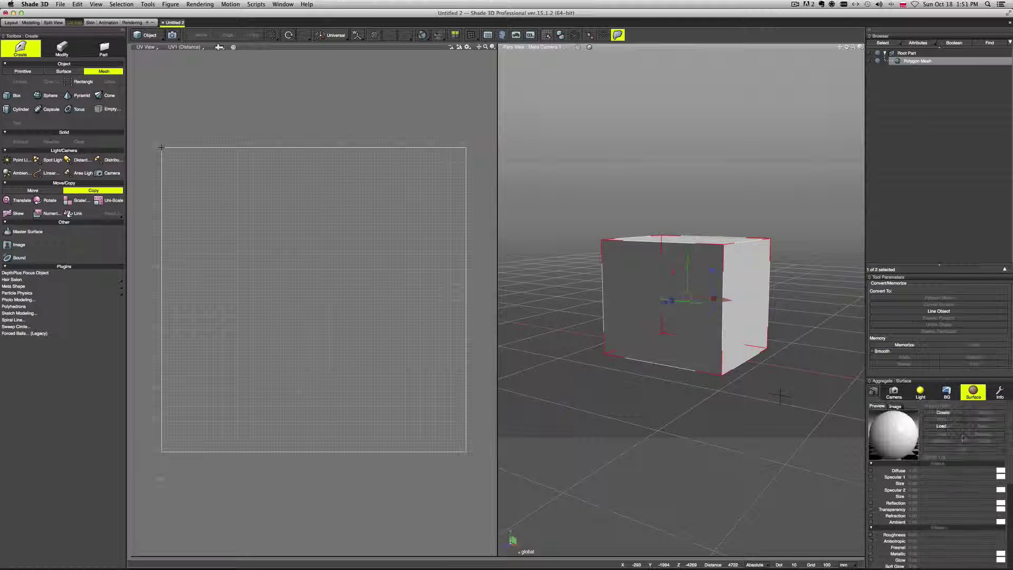
Step: Create a new surface with a periwinkle-blue diffuse colour and name it Base_shader
left_click(943, 413)
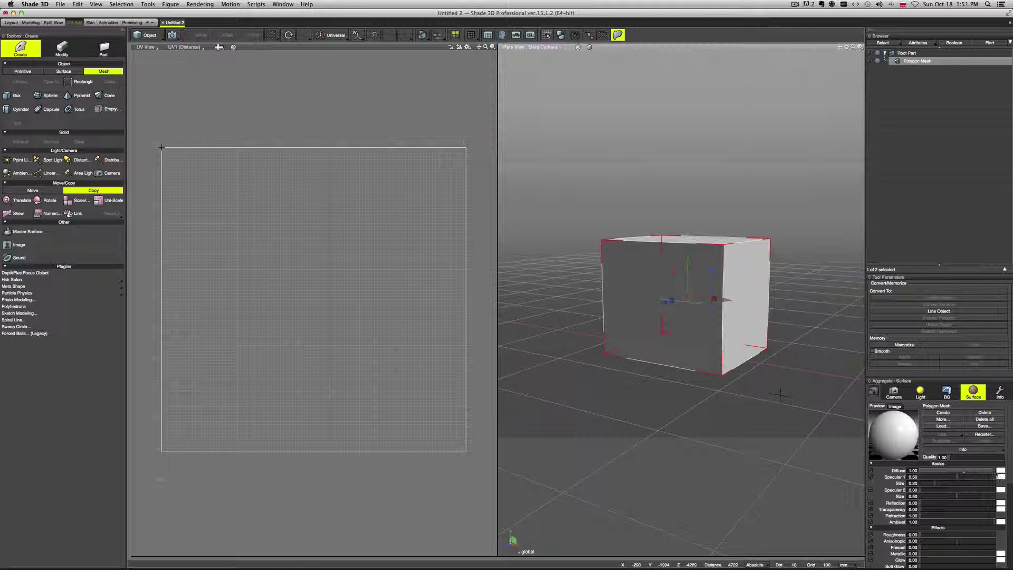
left_click(1001, 470)
left_click_drag(823, 158, 817, 163)
left_click(795, 80)
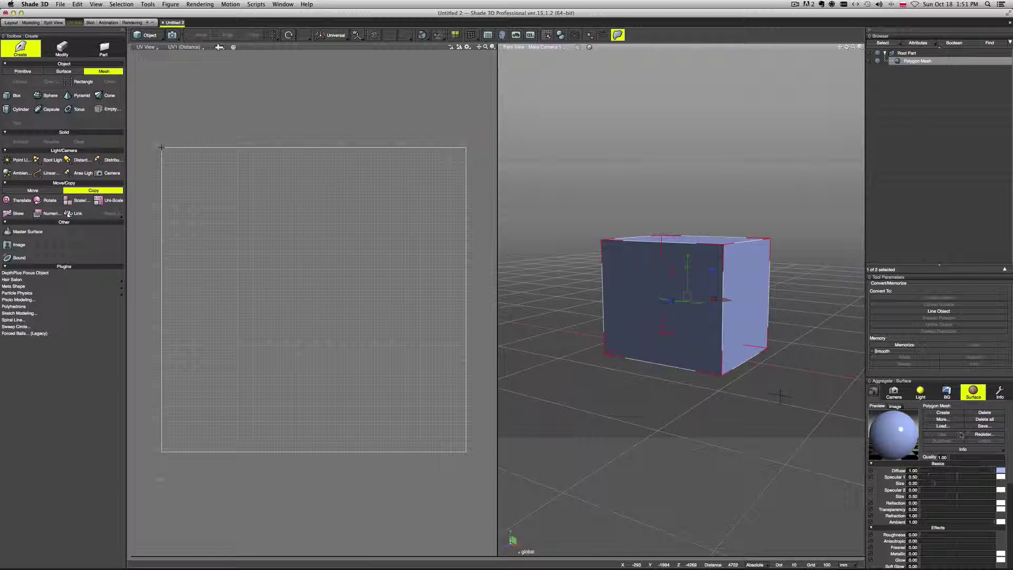
left_click(984, 434)
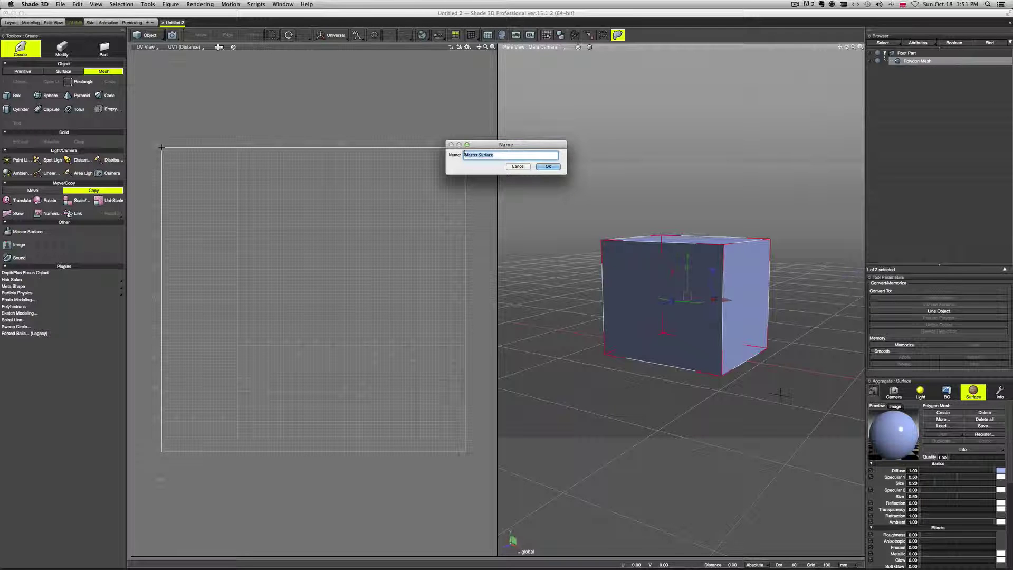
type("Base_shader")
key("Return")
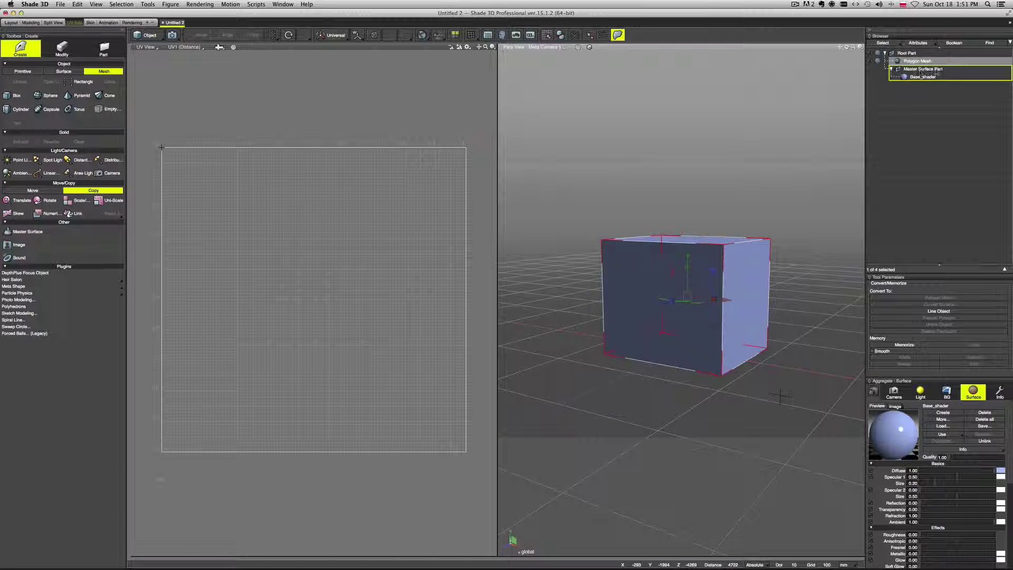
middle_click_drag(796, 260, 789, 278)
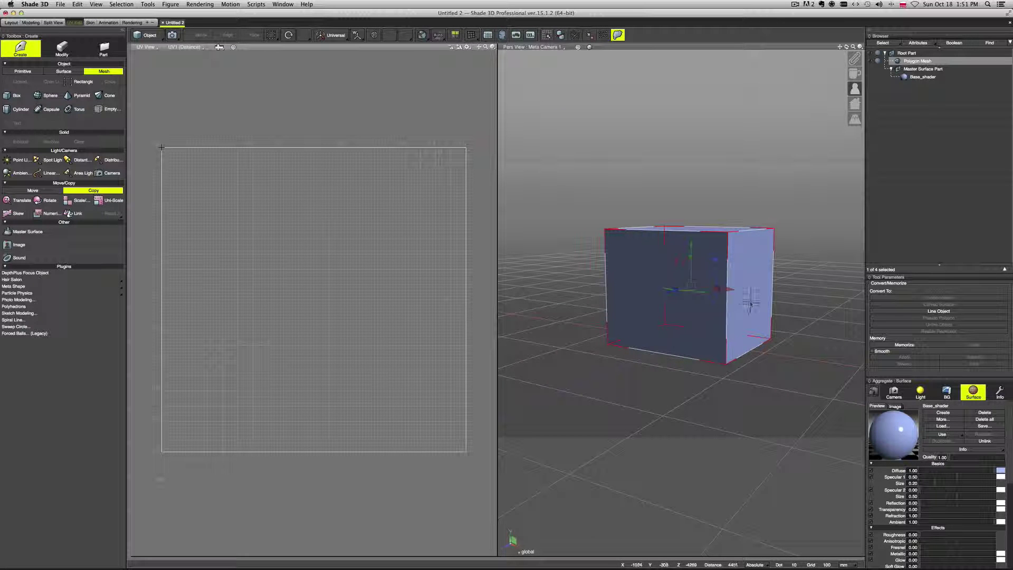
Step: Enlarge the surface settings panel and open the Edit Image options for the first mapping slot
scroll(315, 285, "down", 1)
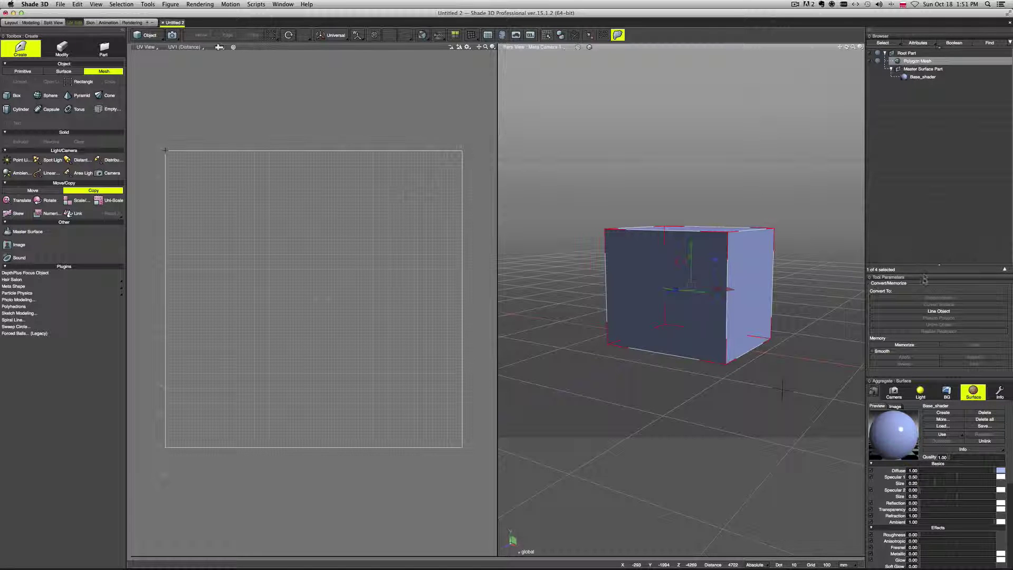
left_click_drag(924, 266, 924, 148)
left_click_drag(926, 380, 926, 268)
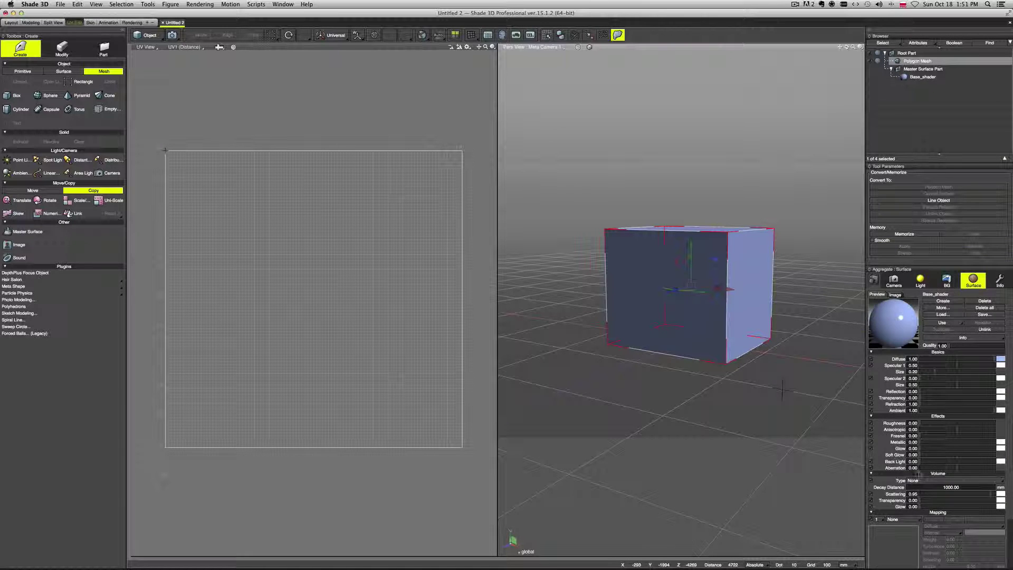
scroll(918, 474, "down", 5)
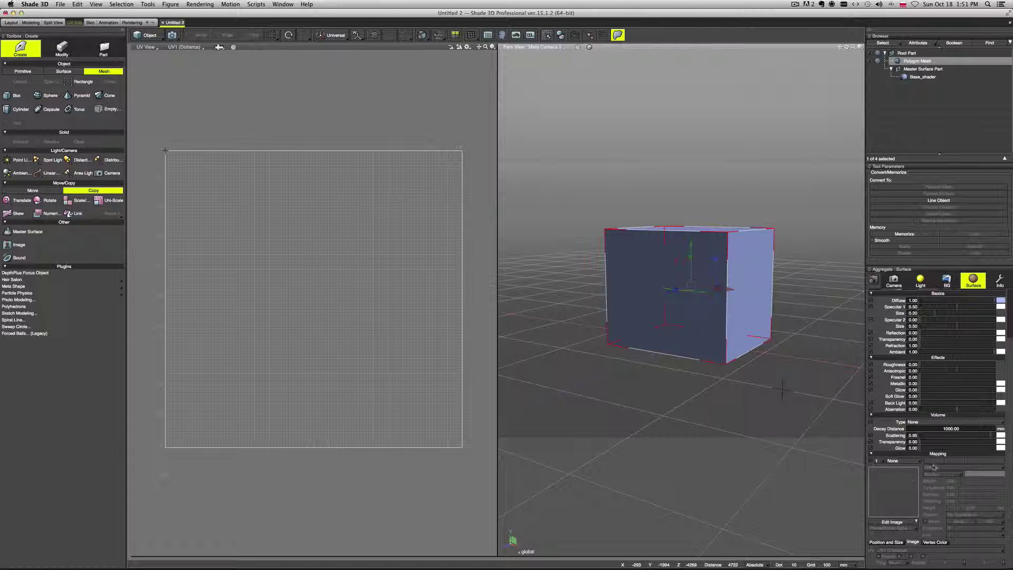
left_click(891, 522)
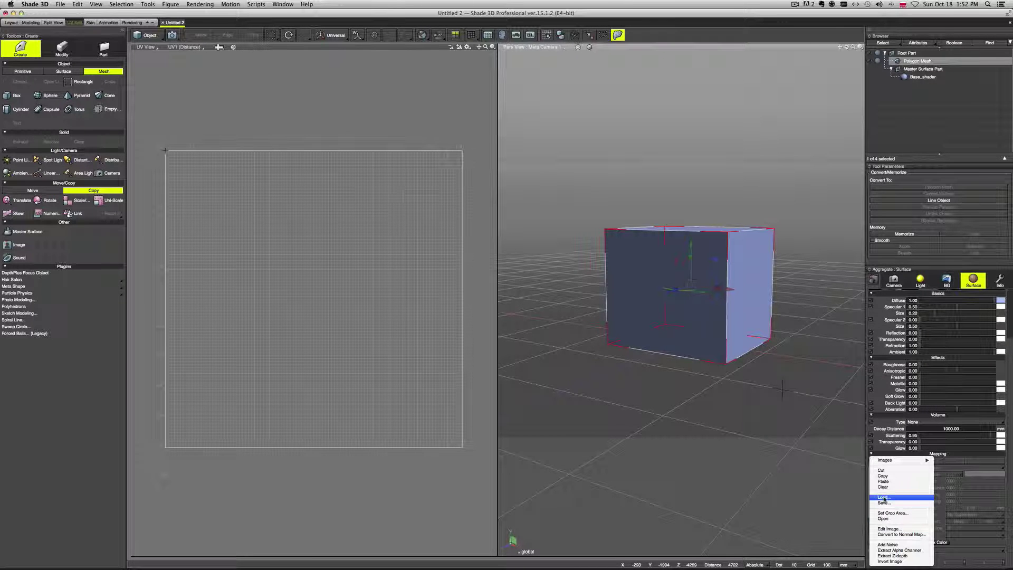
Step: Load map.jpg from Introduction to Shade 3D > 10 – UV mapping as the cube's image texture
left_click(906, 498)
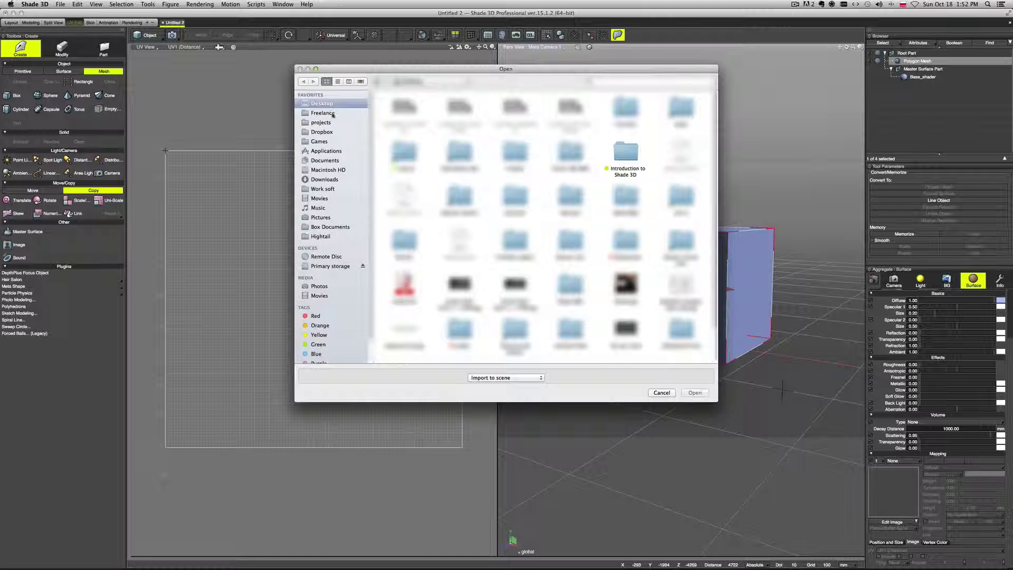
double_click(629, 155)
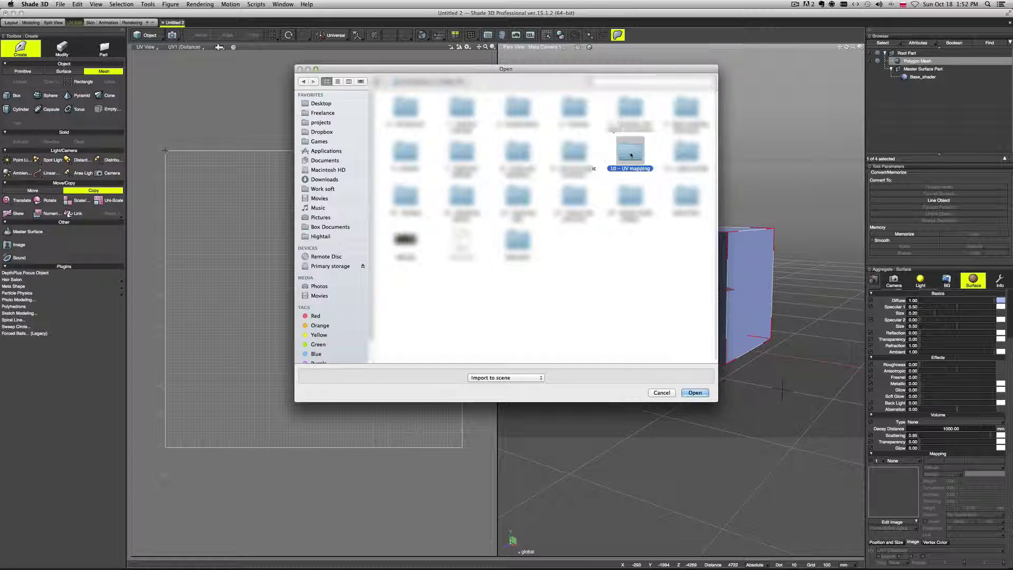
double_click(631, 155)
double_click(455, 108)
mouse_move(775, 357)
middle_mouse_down()
mouse_move(719, 373)
mouse_move(640, 365)
mouse_move(778, 368)
middle_mouse_up()
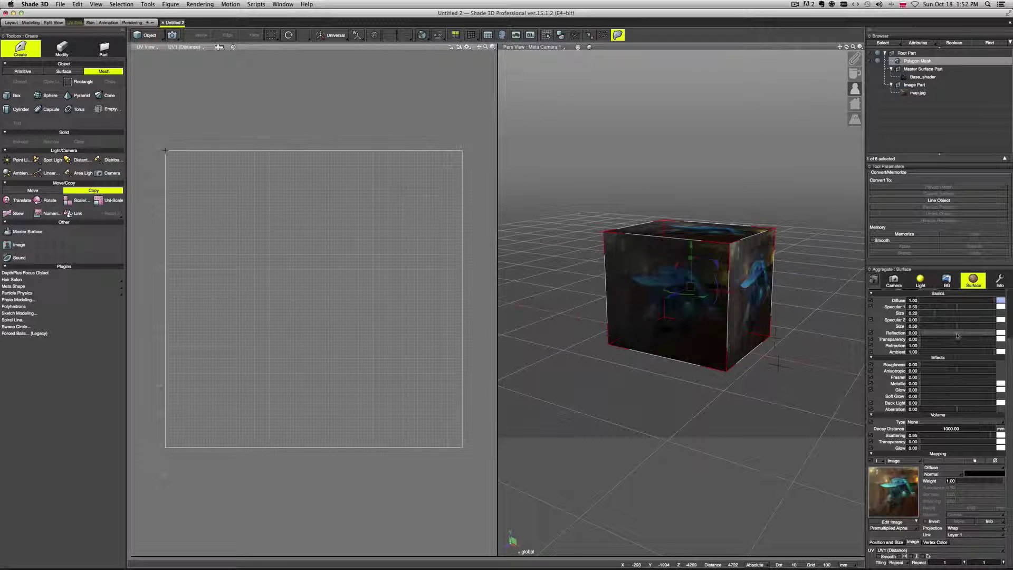
Step: Brighten the textured cube's diffuse colour using the Colors wheel
scroll(952, 333, "up", 2)
left_click(1000, 335)
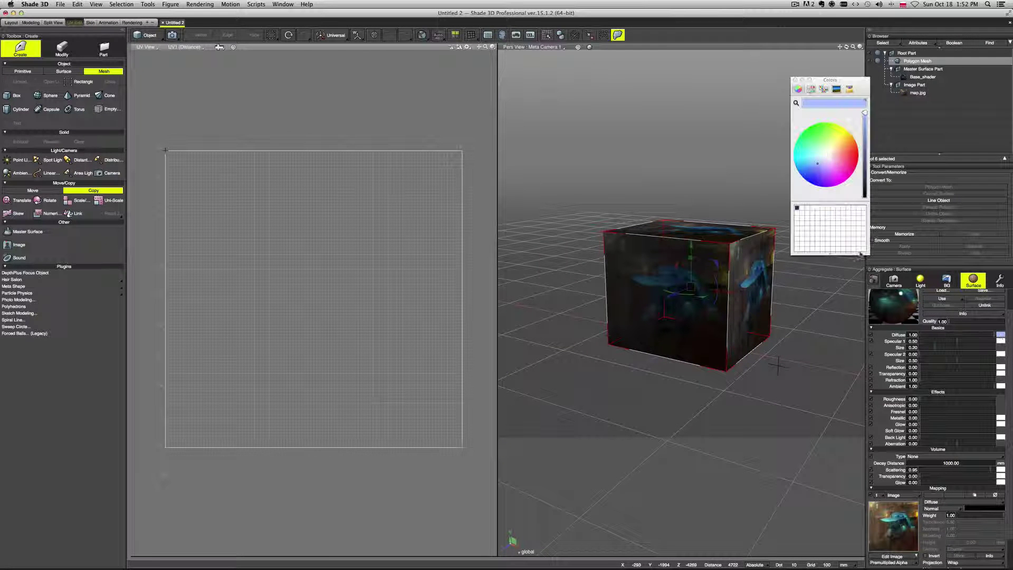
left_click(827, 156)
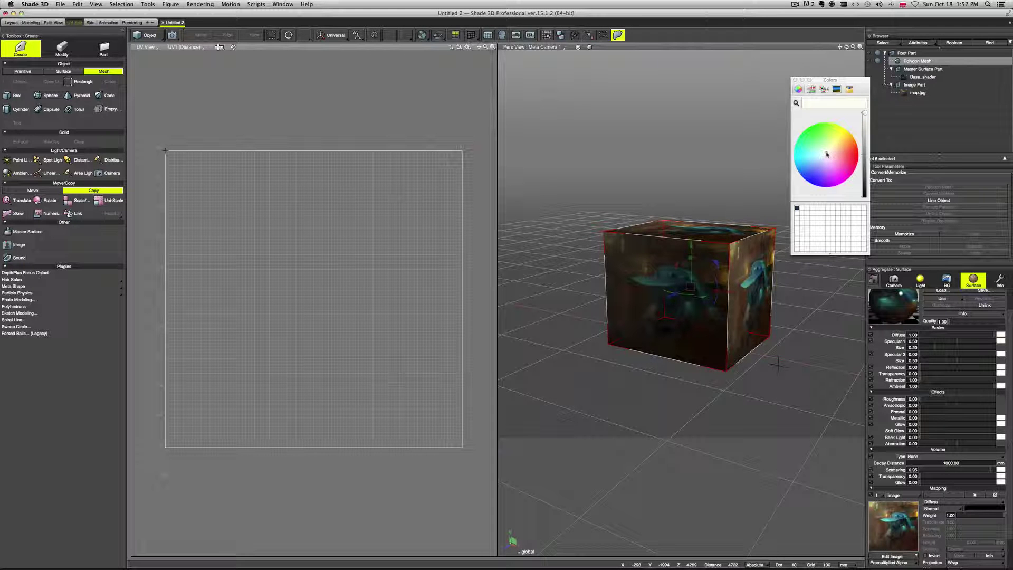
left_click(795, 80)
middle_click_drag(799, 257, 874, 239)
Step: Bring up the Distant Light settings
scroll(968, 350, "up", 3)
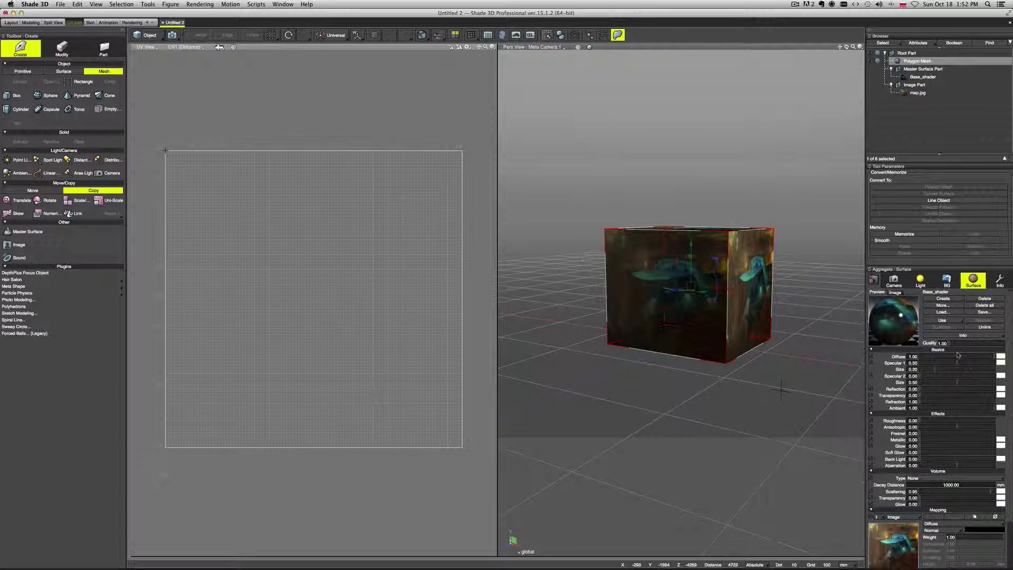
scroll(931, 361, "down", 3)
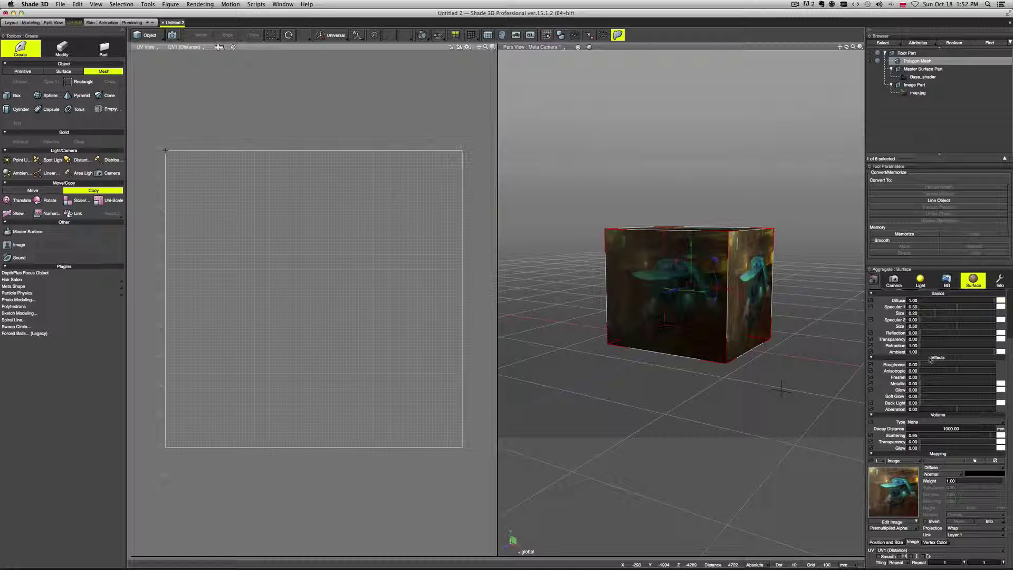
left_click(920, 280)
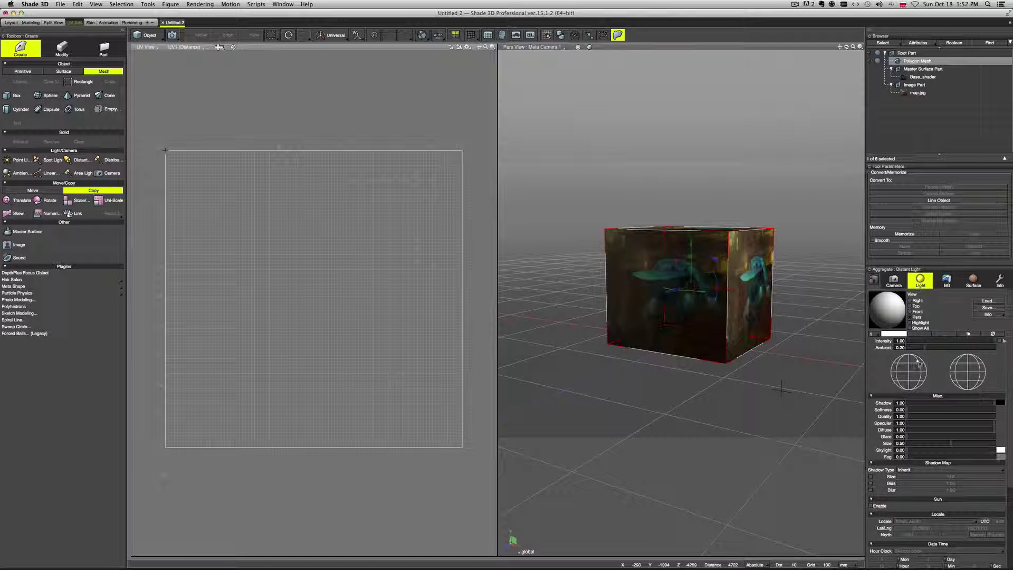
Step: Tilt the distant light's direction on the hemisphere to light the cube differently
left_click_drag(919, 362, 912, 367)
middle_click_drag(775, 277, 783, 283)
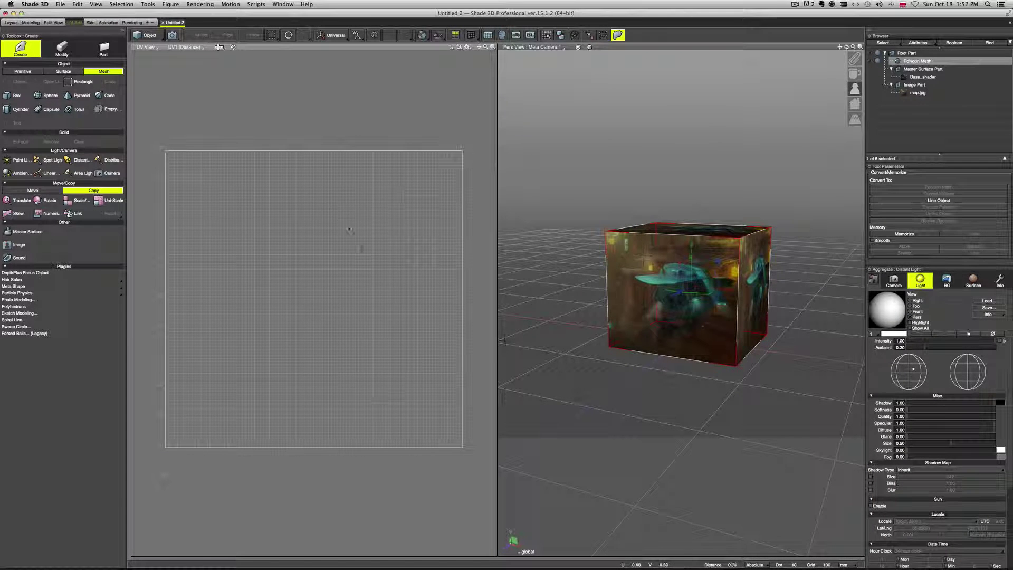
left_click(185, 47)
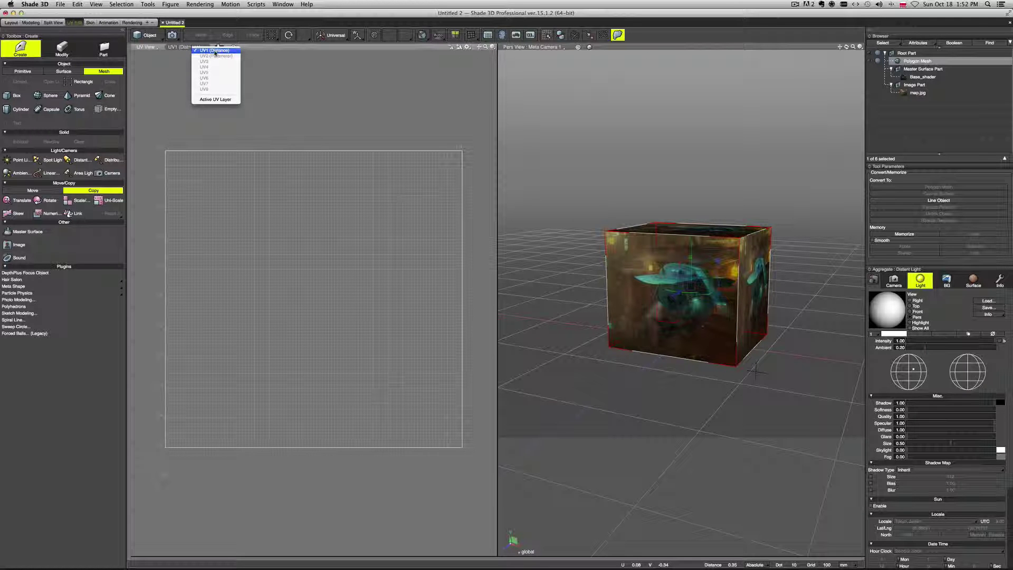
left_click(341, 232)
mouse_move(649, 311)
middle_mouse_down()
mouse_move(609, 342)
mouse_move(532, 278)
mouse_move(613, 251)
mouse_move(703, 288)
mouse_move(678, 307)
mouse_move(642, 304)
middle_mouse_up()
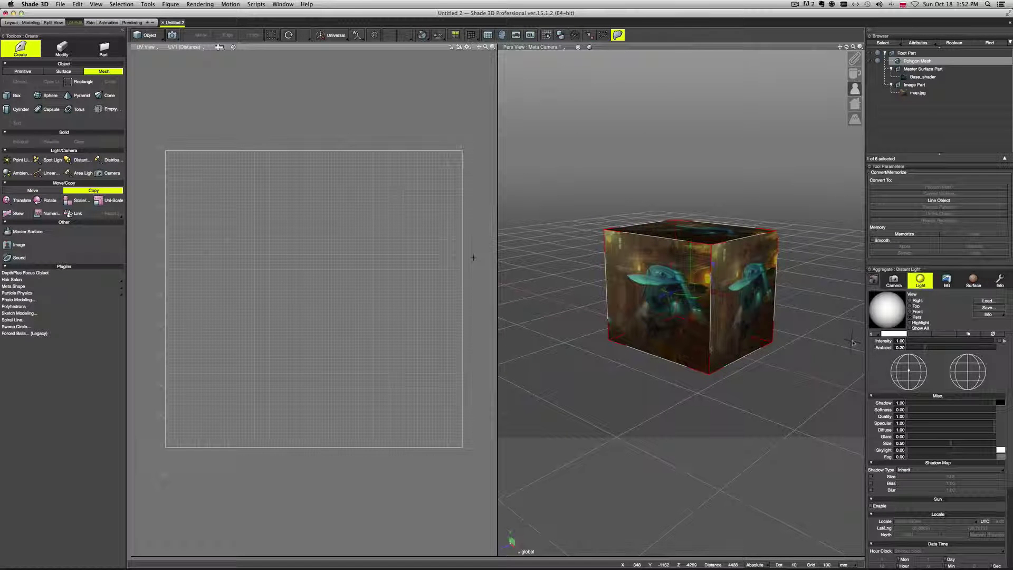
Step: Set the distant light's Ambient level to 0.34
left_click_drag(895, 346, 937, 350)
mouse_move(754, 298)
middle_mouse_down()
mouse_move(672, 291)
mouse_move(766, 290)
middle_mouse_up()
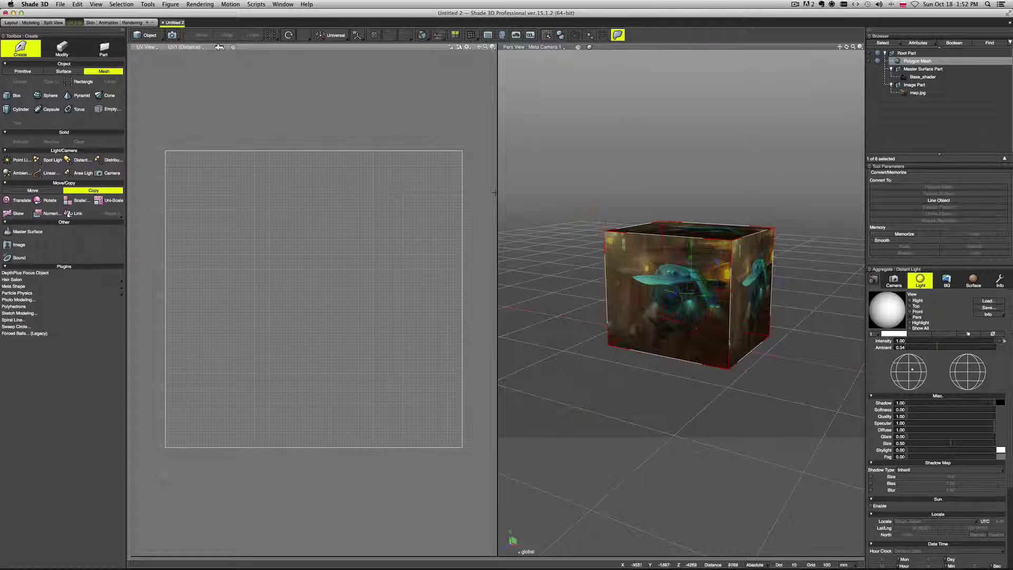
middle_click_drag(772, 266, 762, 270)
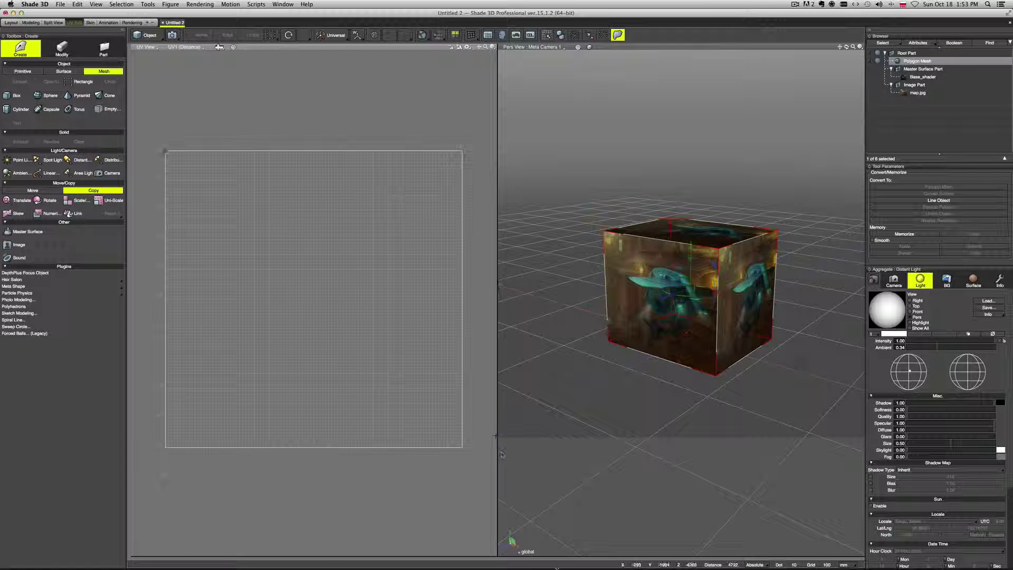
Step: Close the Firefox window showing the UVUtil plugin page to return to Shade 3D
mouse_move(546, 564)
left_click(548, 544)
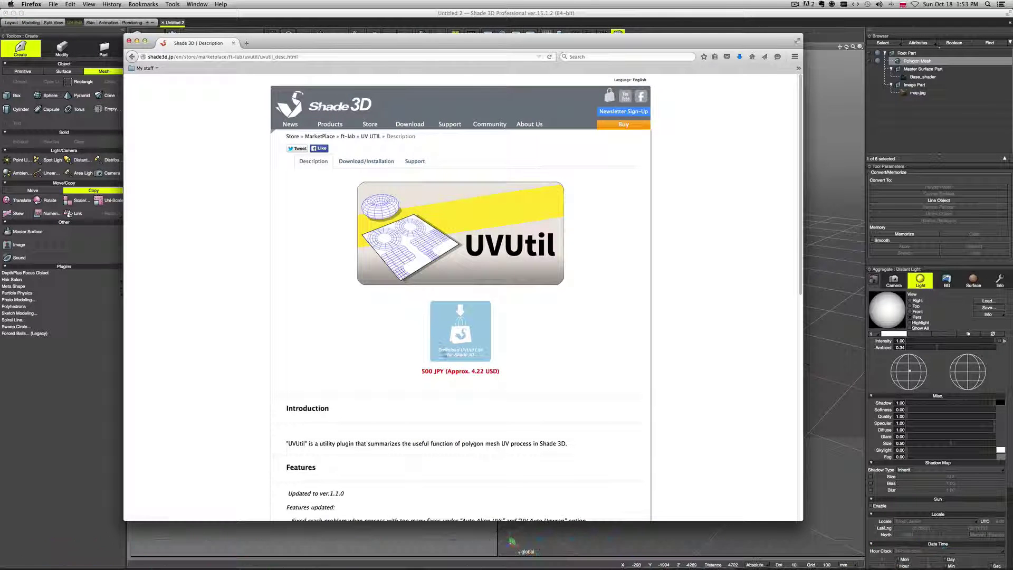
mouse_move(315, 150)
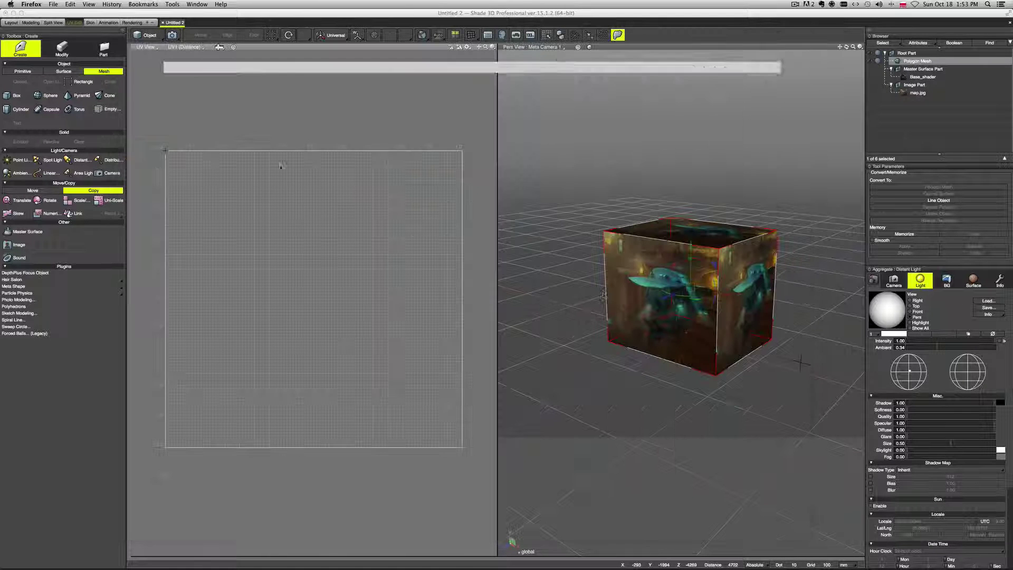
left_click(129, 41)
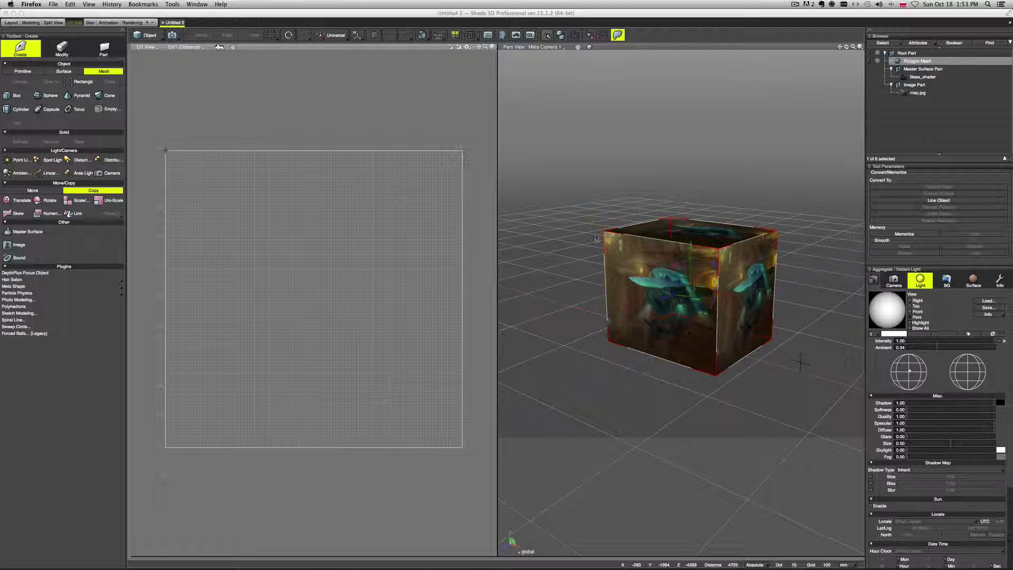
Step: Run UV Auto Unwrap on all faces of the mesh into UV layer 2, dismissing the report
left_click(218, 47)
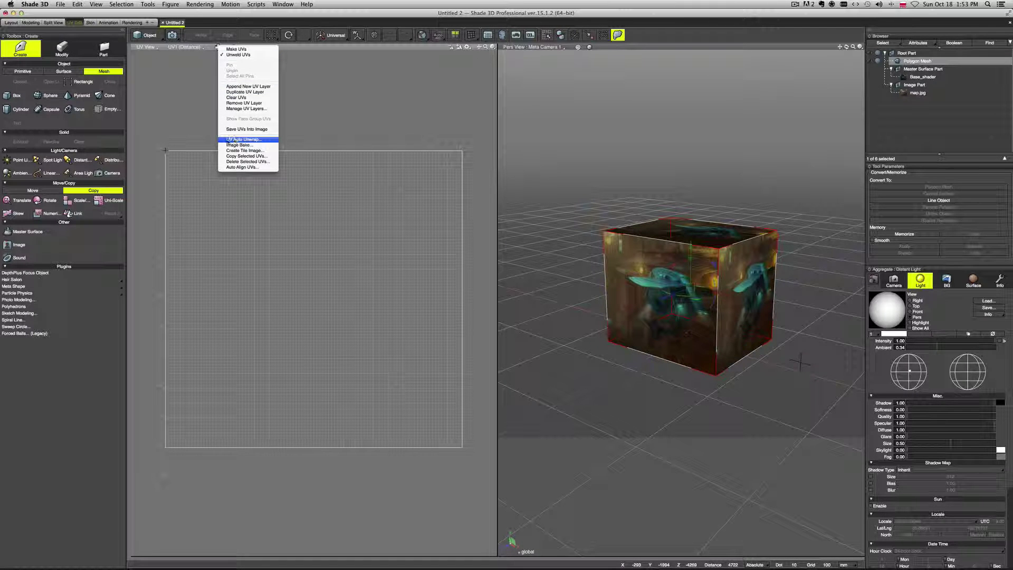
left_click(261, 140)
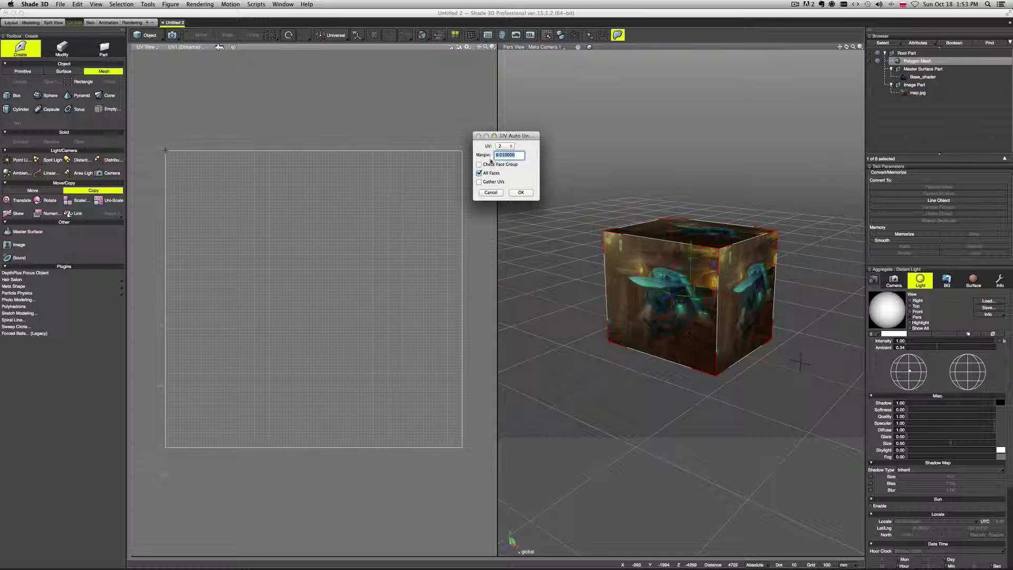
left_click(521, 192)
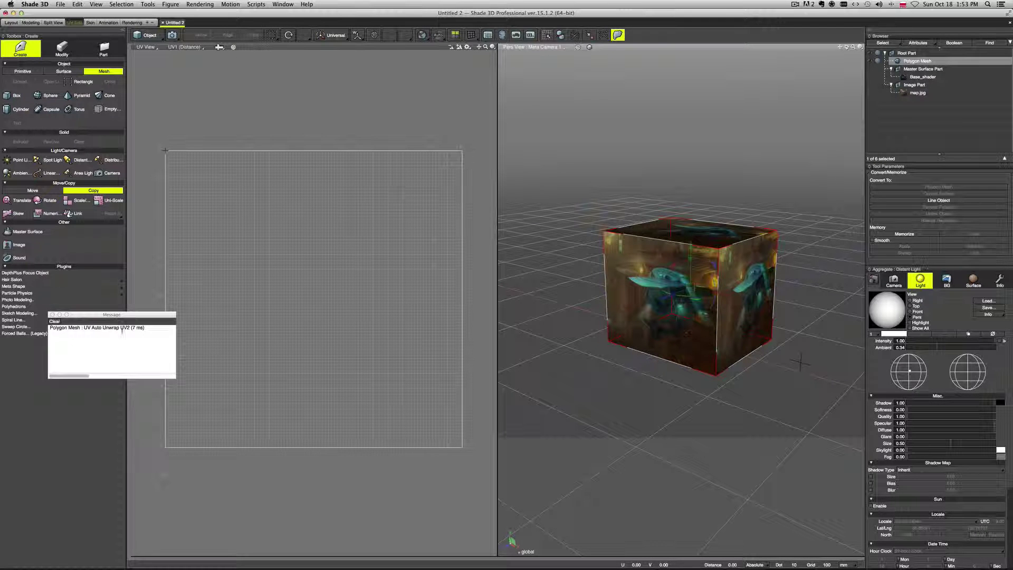
left_click(52, 314)
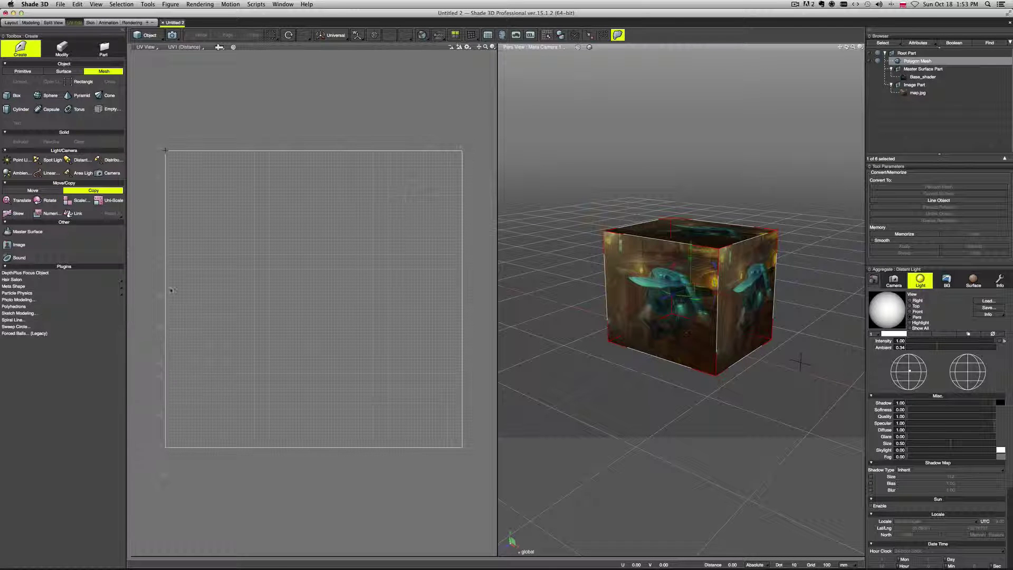
left_click(200, 49)
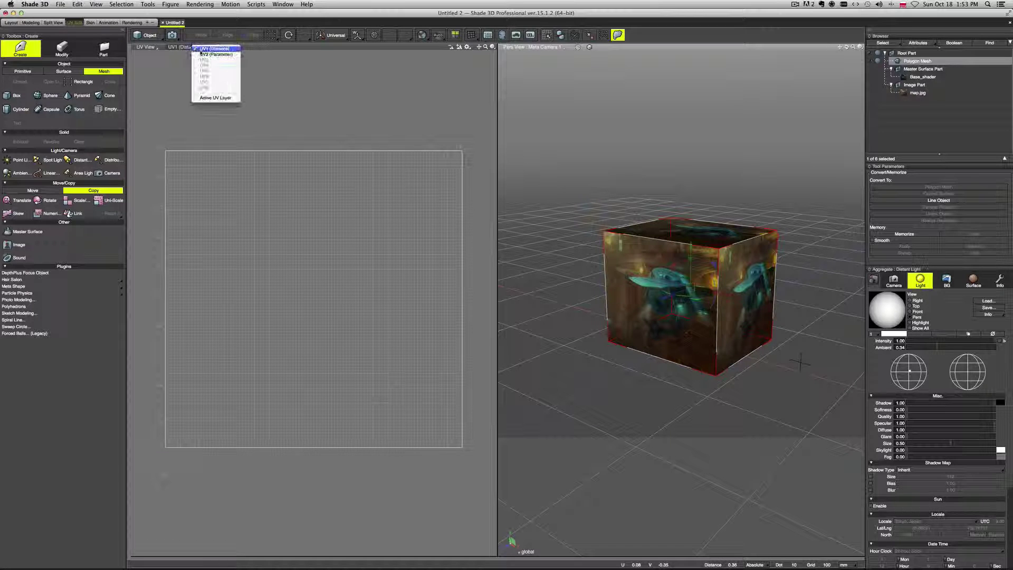
Step: Display the six-face UV2 (Parameter) layout in the UV view
left_click(223, 57)
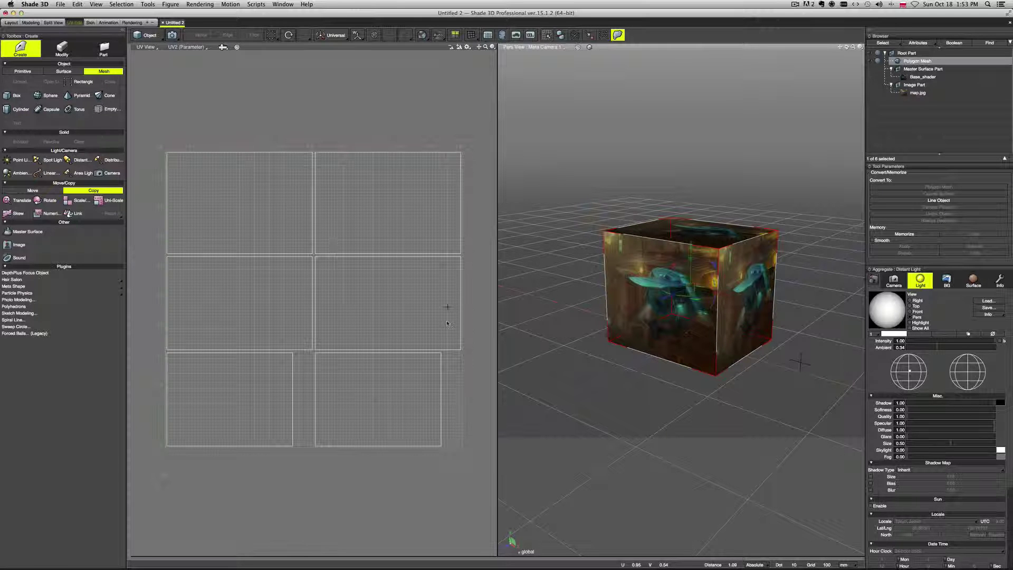
middle_click_drag(638, 325, 712, 329)
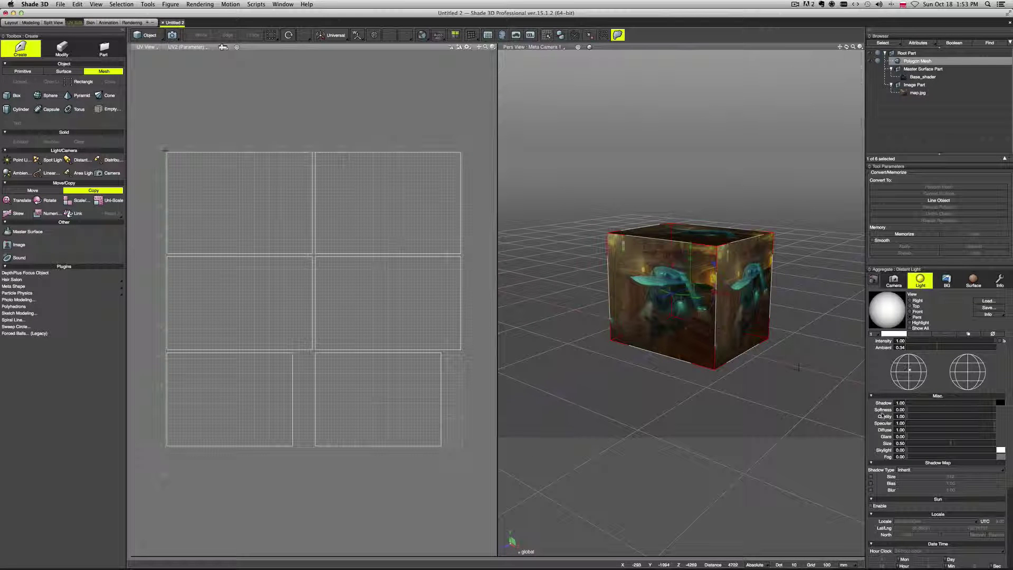
scroll(879, 415, "down", 5)
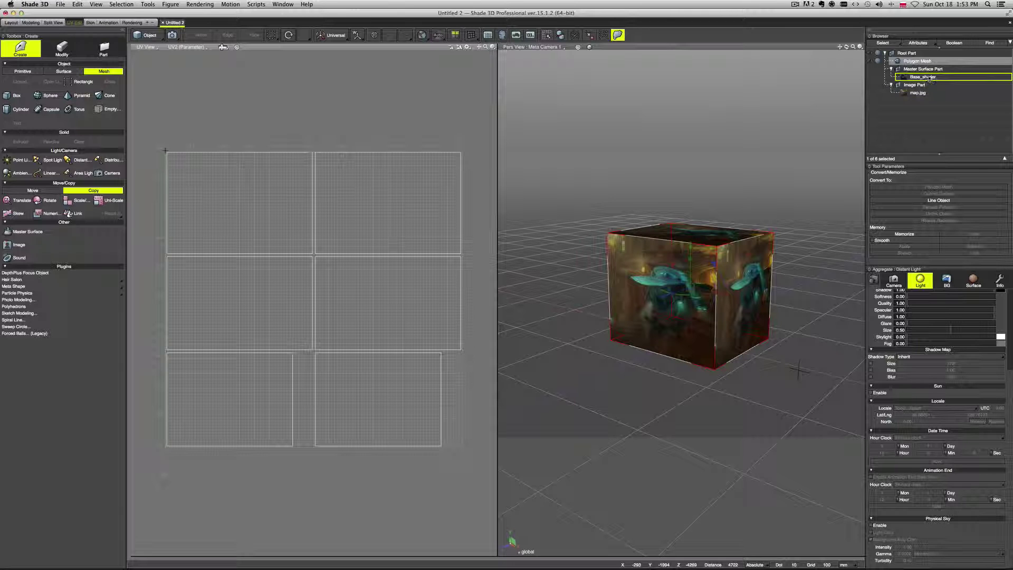
Step: Set the image texture's Mapping UV to UV2 (Parameter) in the surface settings
left_click(973, 280)
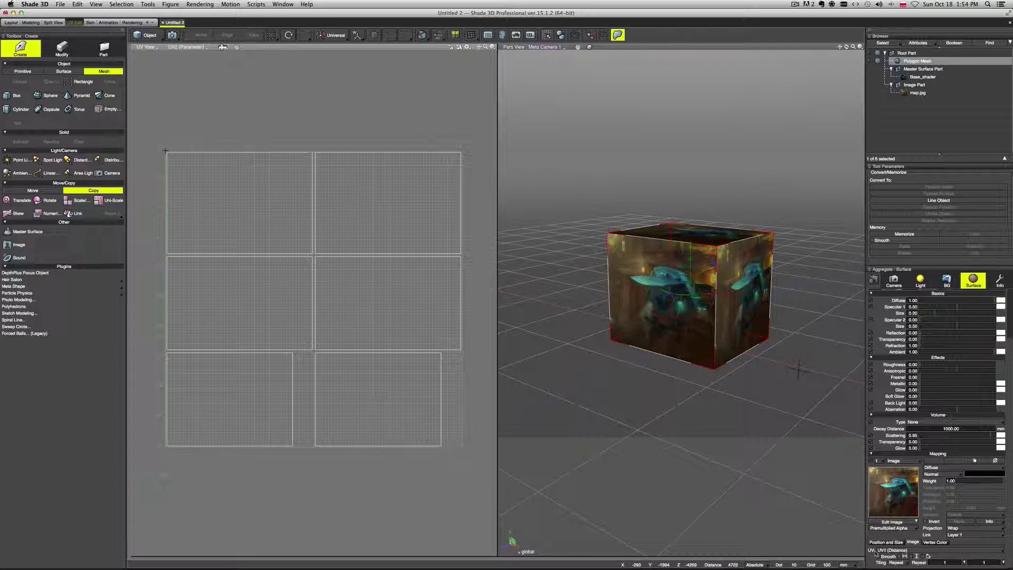
left_click(916, 550)
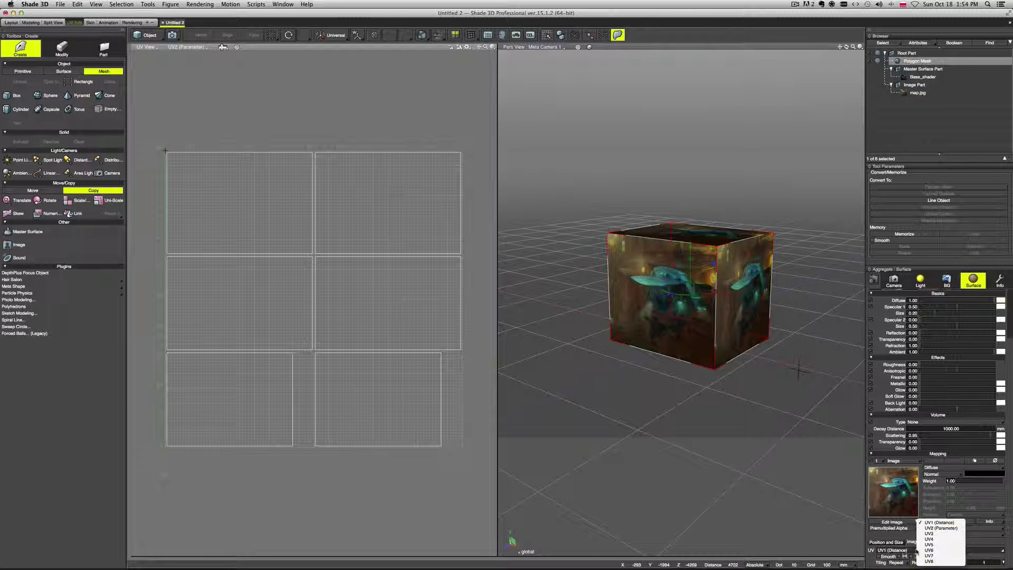
left_click(942, 527)
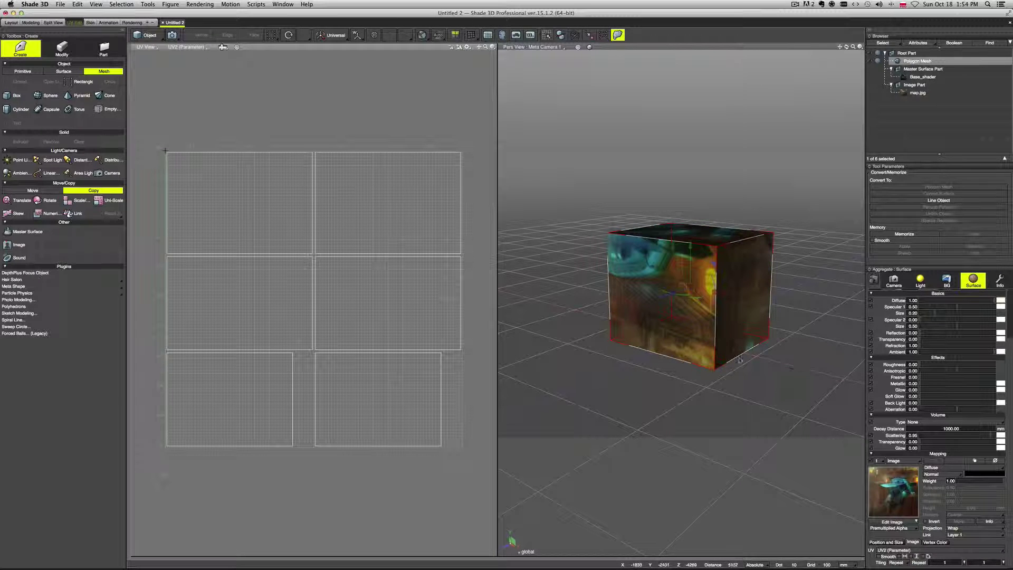
middle_click_drag(789, 362, 664, 371)
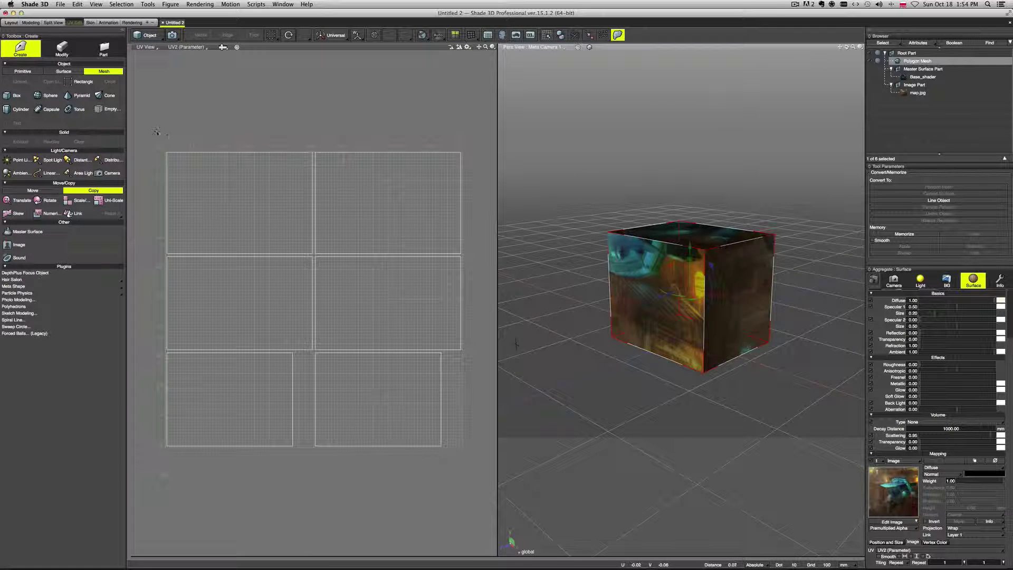
left_click_drag(157, 131, 477, 459)
Step: In face mode, select all six UV2 face patches and move them up slightly
key("Return")
left_click(265, 184)
left_click(343, 193, "shift")
left_click(378, 290, "shift")
left_click(378, 398, "shift")
left_click(242, 359, "shift")
left_click(228, 315, "shift")
mouse_move(314, 308)
left_mouse_down()
mouse_move(318, 241)
mouse_move(283, 262)
mouse_move(355, 348)
mouse_move(277, 355)
mouse_move(353, 283)
mouse_move(283, 290)
mouse_move(312, 318)
left_mouse_up()
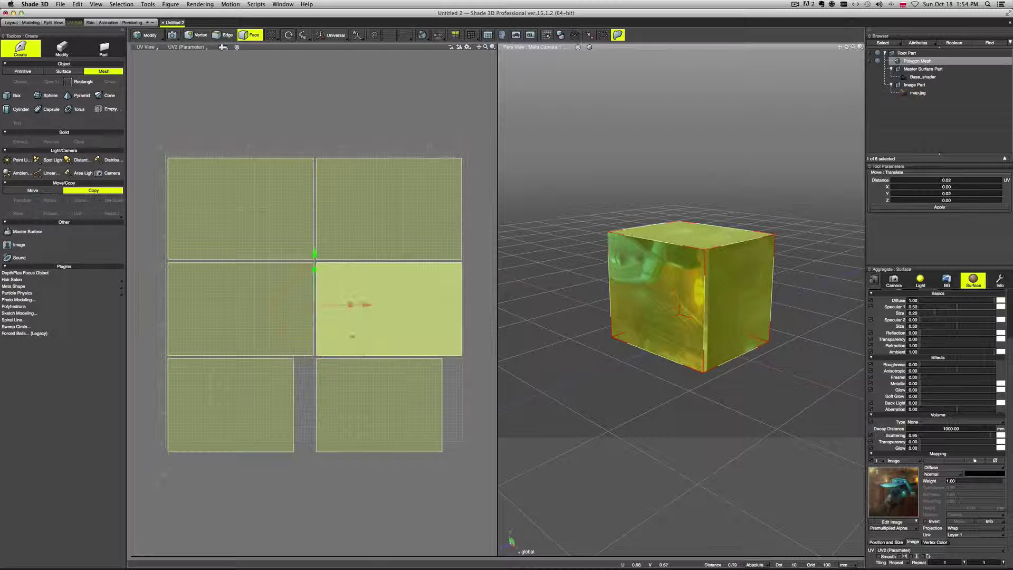
Step: Narrow the four upper UV2 face patches: top-right, middle-right, top-left and middle-left
left_click(376, 211)
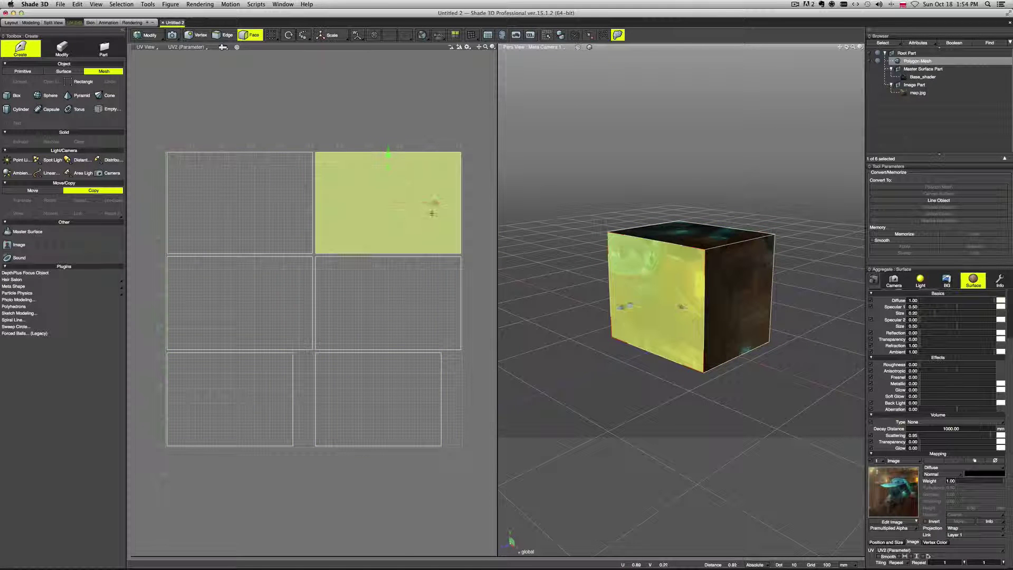
left_click_drag(436, 204, 425, 205)
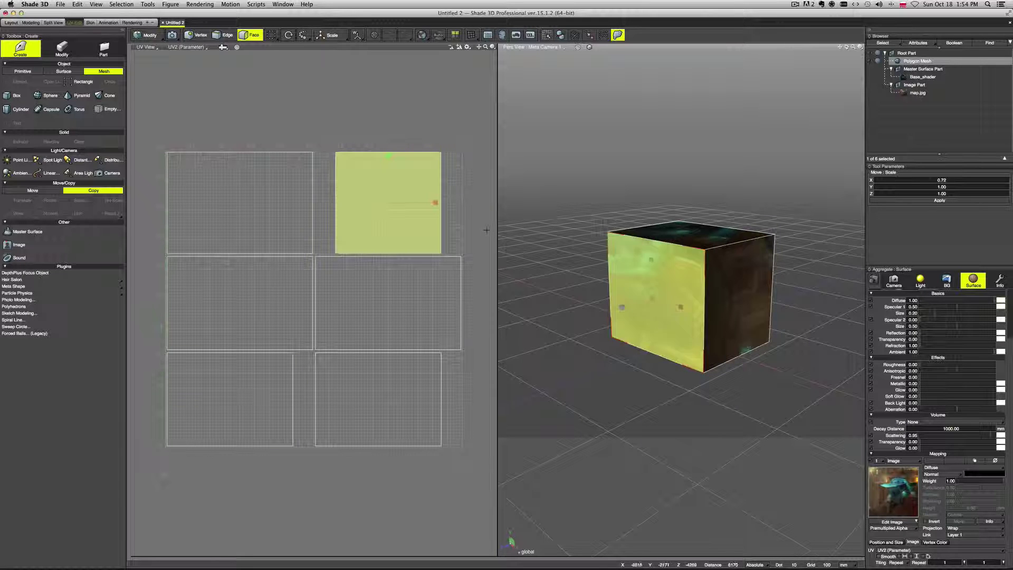
left_click(430, 303)
left_click_drag(436, 303, 460, 299)
left_click(288, 205)
left_click_drag(287, 205, 276, 206)
left_click(269, 295)
left_click_drag(287, 303, 271, 305)
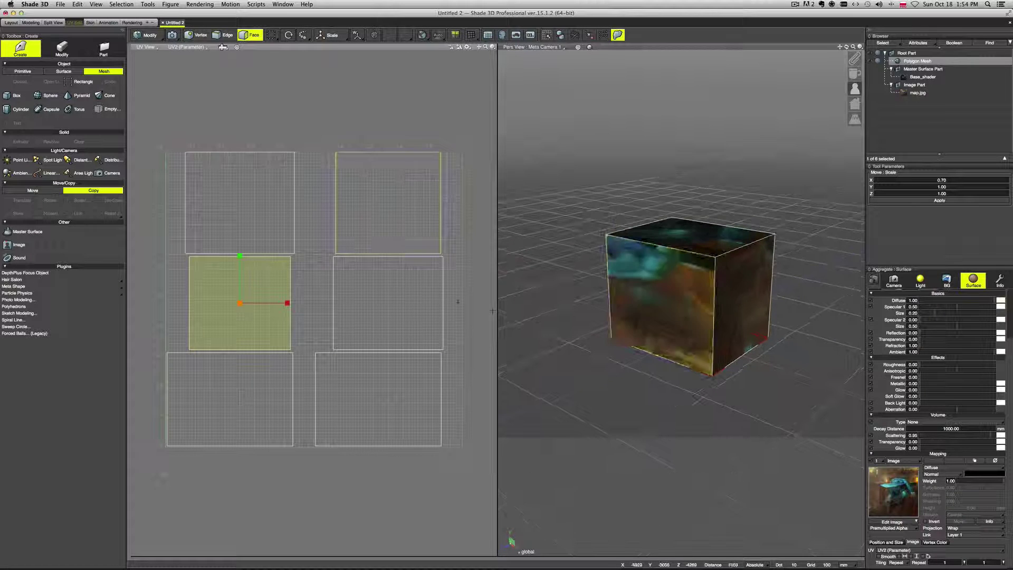
Step: Compare against the UV1 layer, then return to displaying the edited UV2 layout
left_click(198, 48)
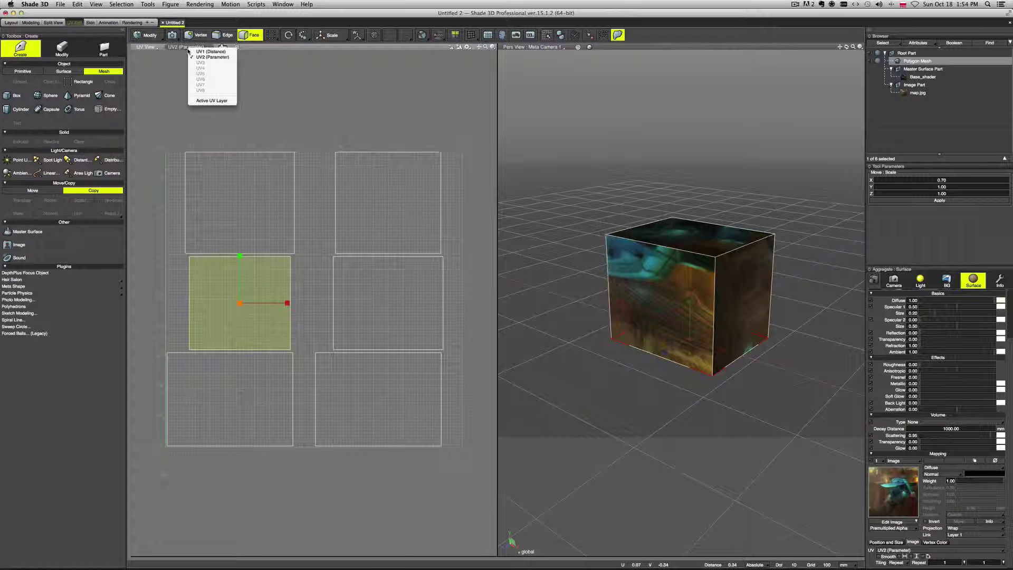
left_click(200, 52)
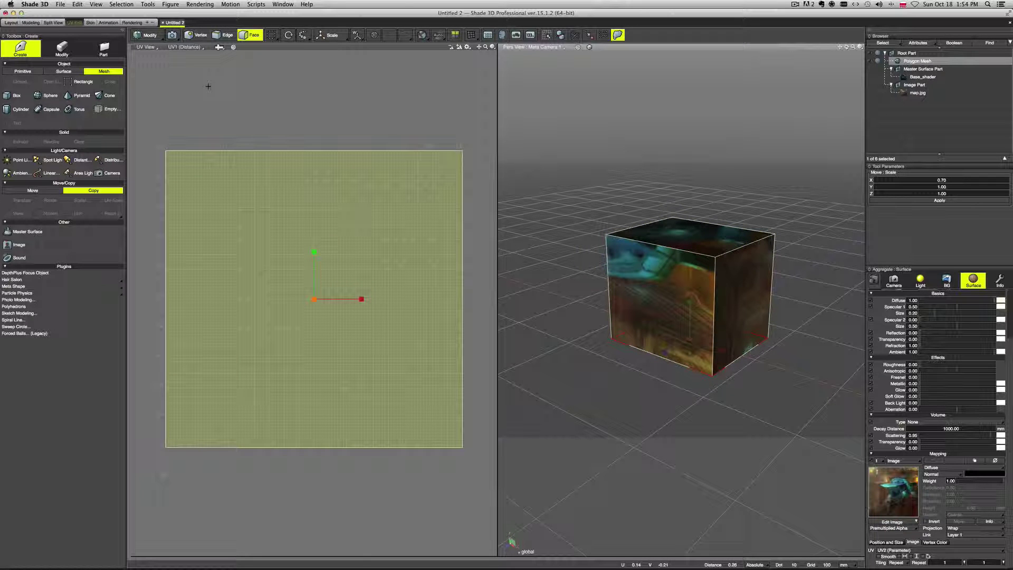
left_click(194, 47)
left_click(195, 55)
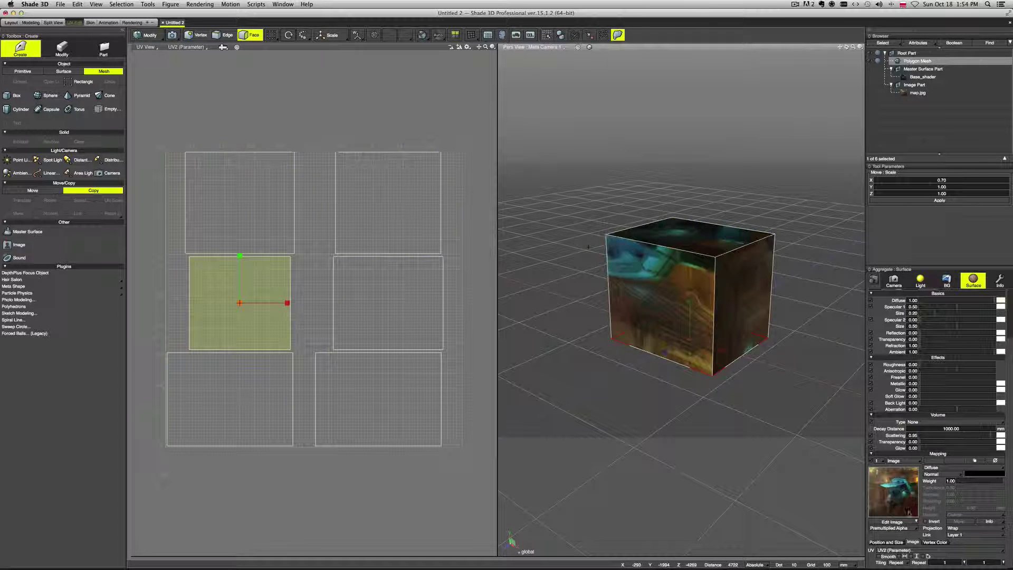
Step: Compare the texture mapped through UV1, then map it back through UV2
left_click(900, 550)
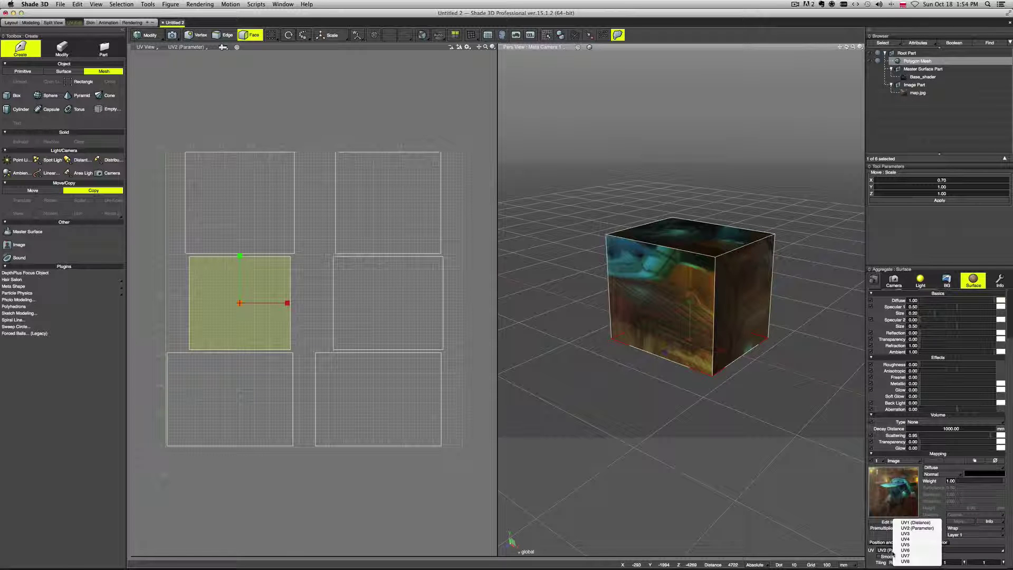
left_click(916, 523)
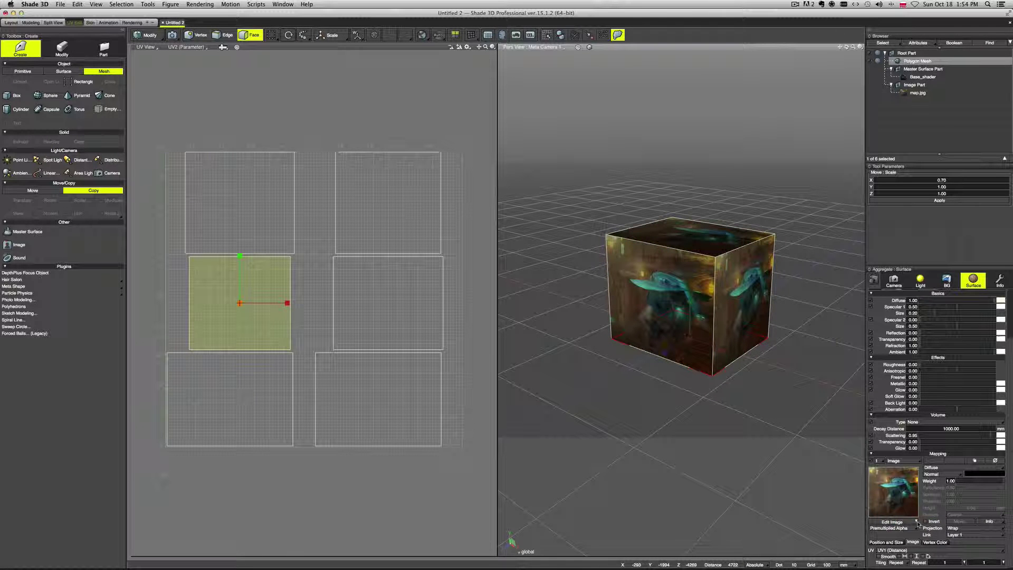
left_click(900, 550)
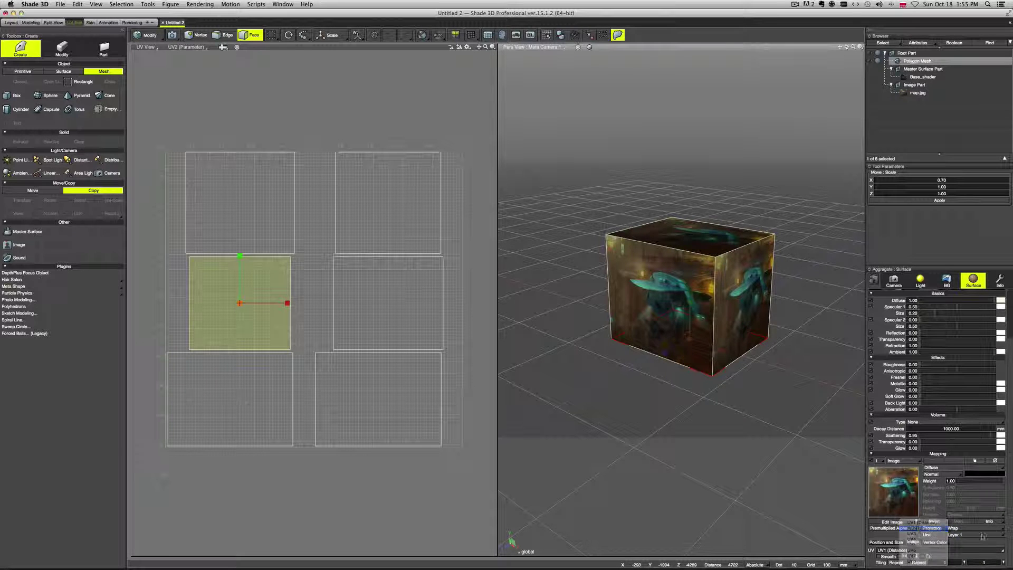
left_click(924, 528)
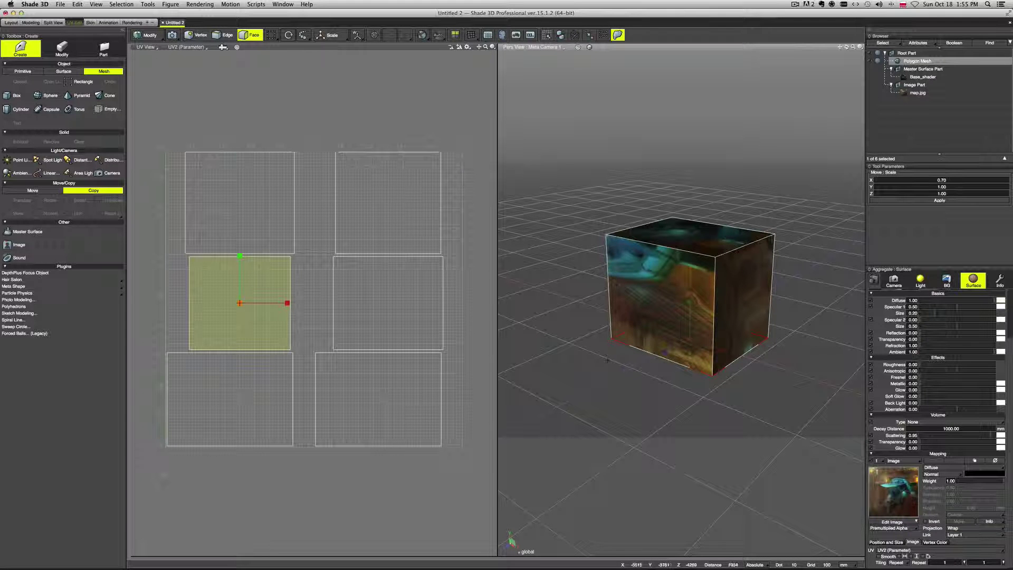
middle_click_drag(741, 411, 740, 392)
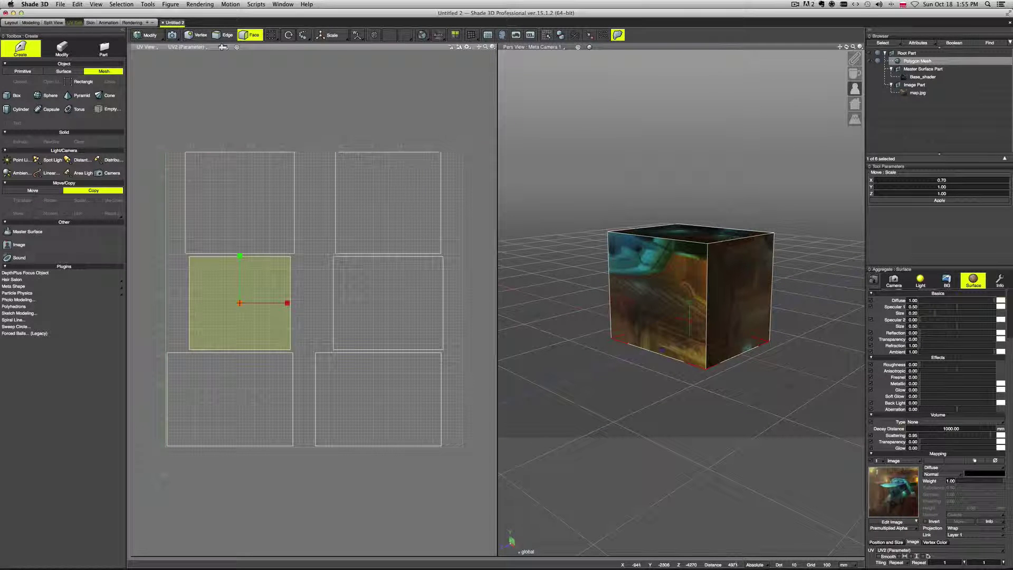
scroll(907, 386, "up", 3)
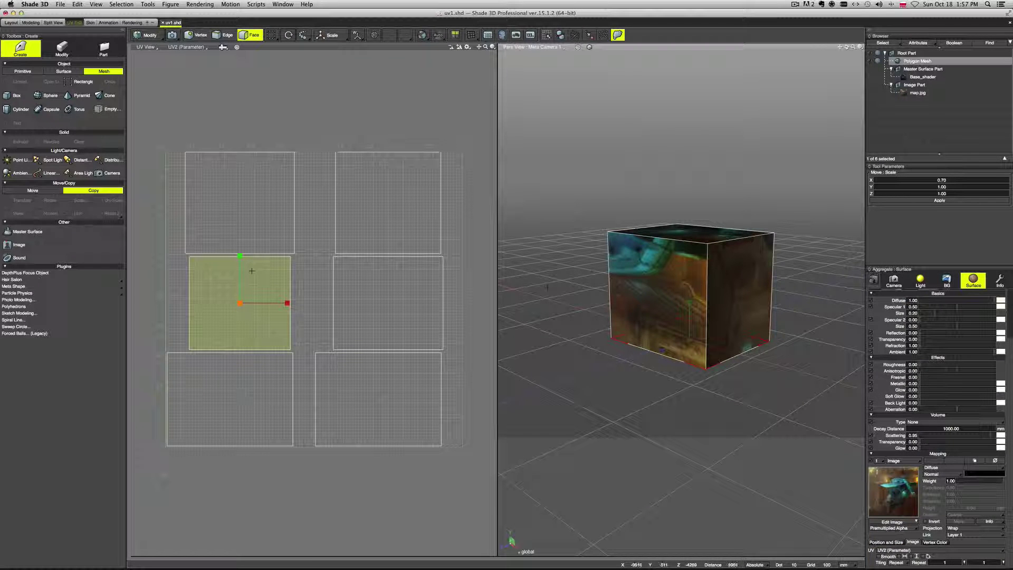
Step: Select the cube's front face, add an empty UV3 layer, and bring up Make UVs options
left_click(634, 293)
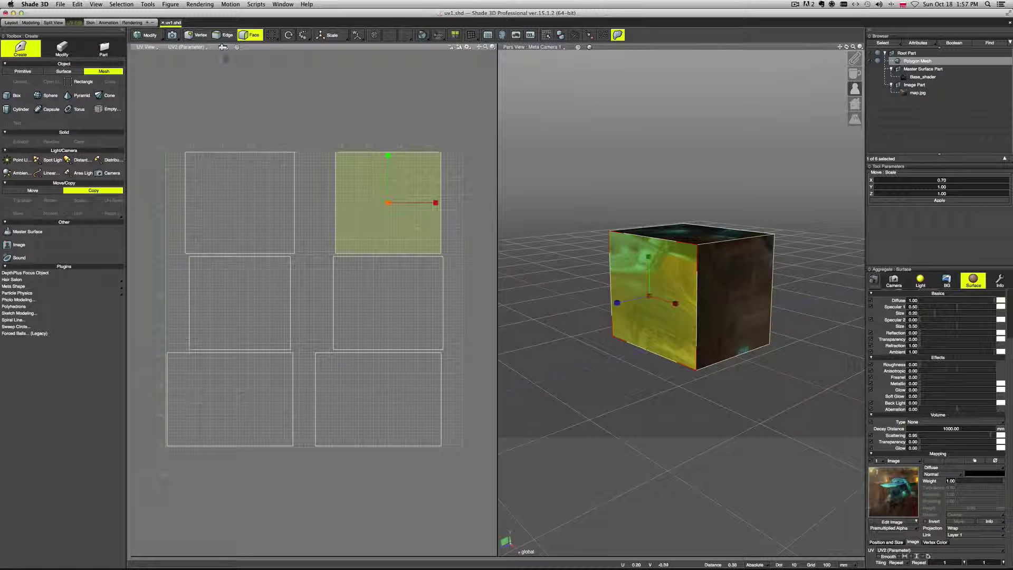
left_click(224, 48)
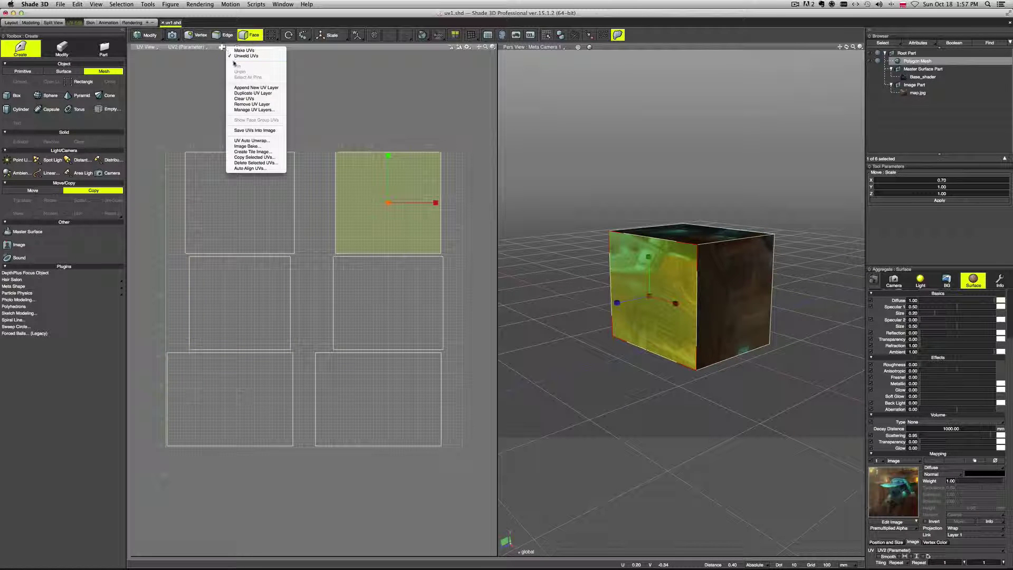
left_click(253, 88)
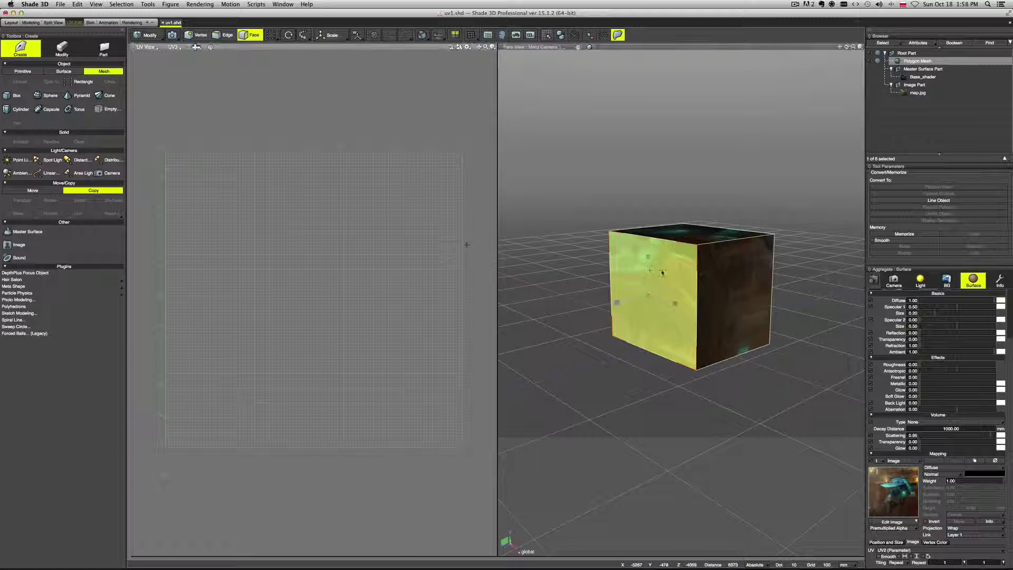
left_click(196, 47)
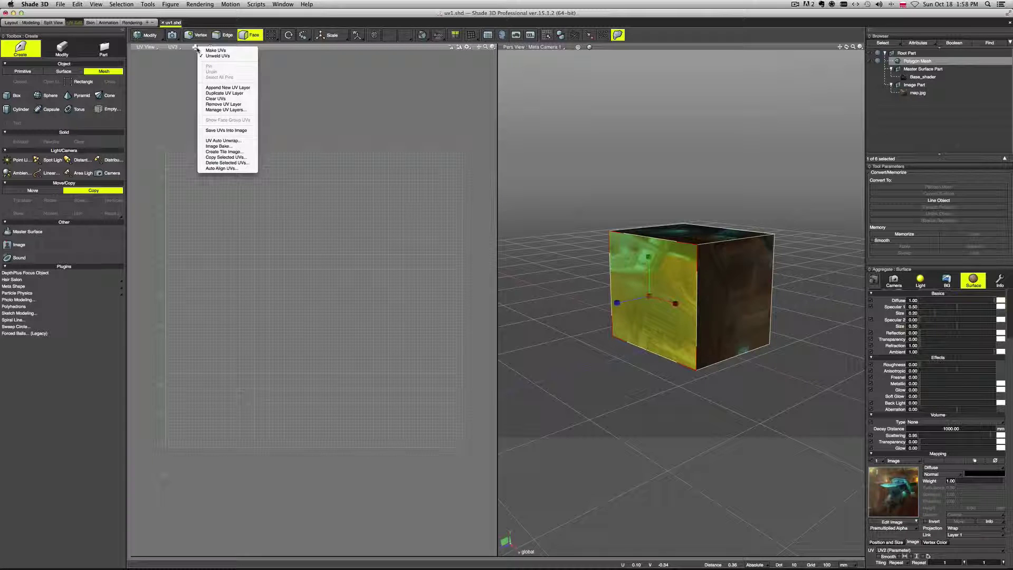
left_click(210, 51)
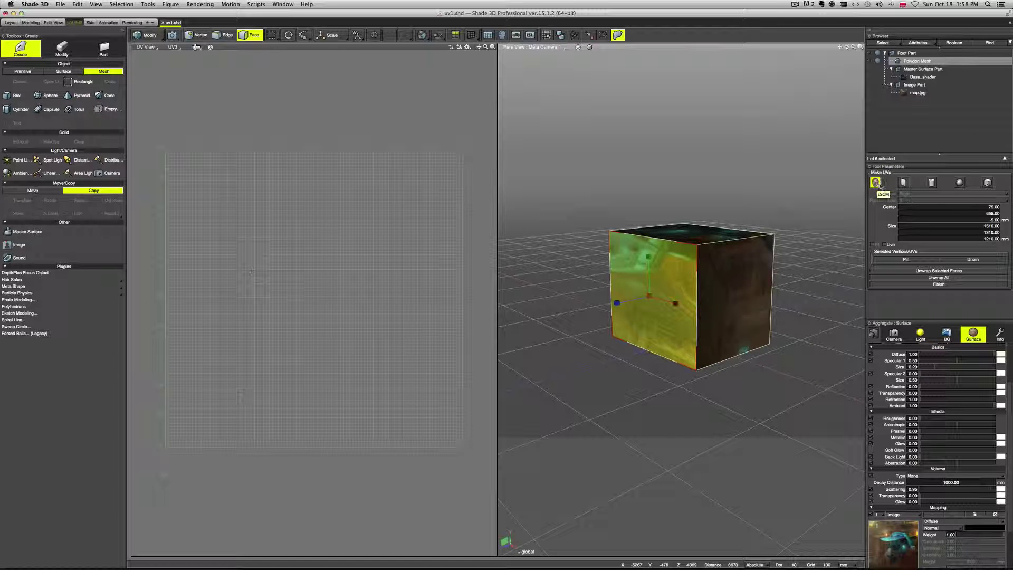
Step: Try planar, cylindrical, spherical and box projections, then unwrap the front face with planar
left_click(903, 183)
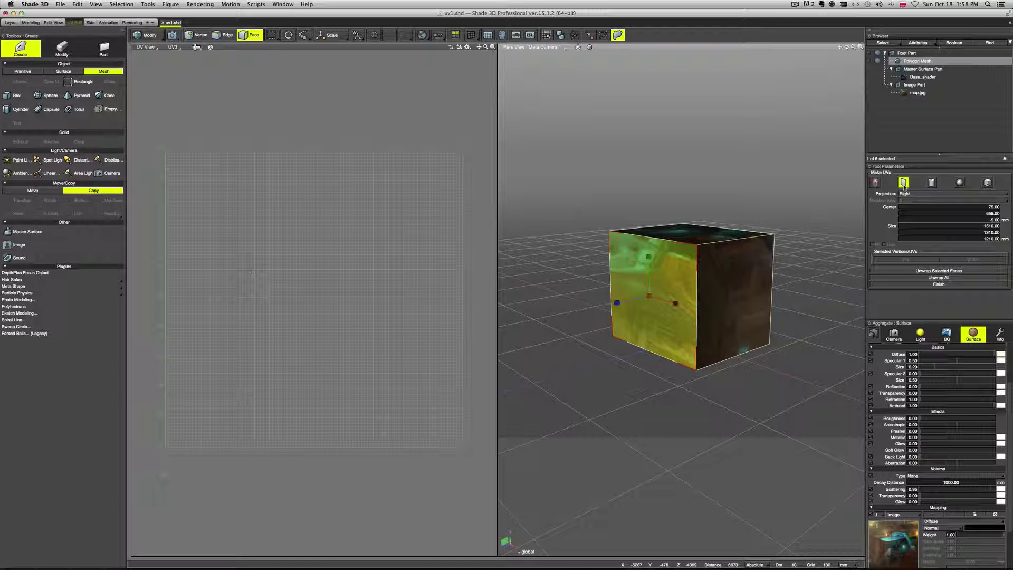
left_click(932, 183)
left_click(959, 182)
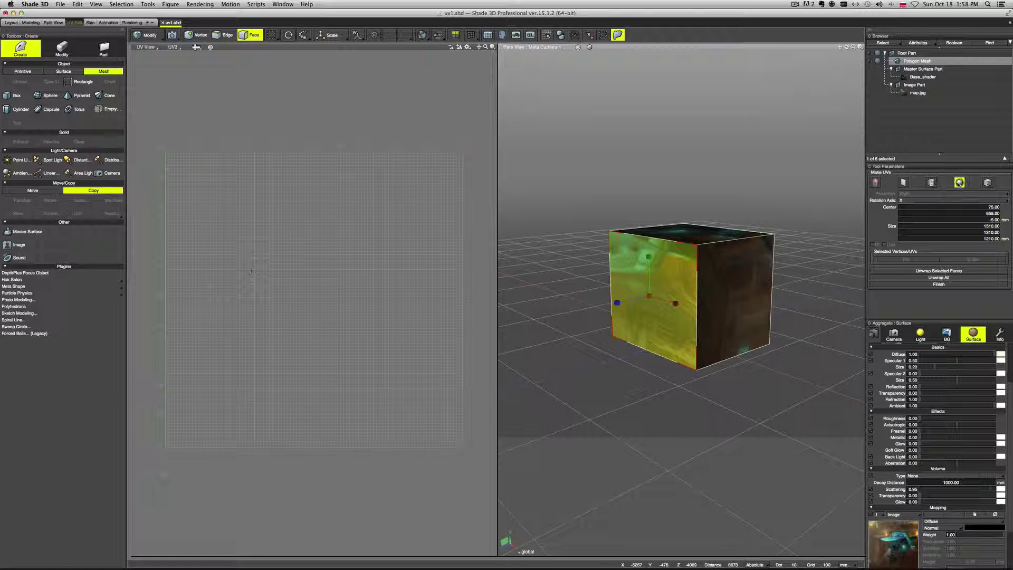
left_click(988, 183)
left_click(903, 182)
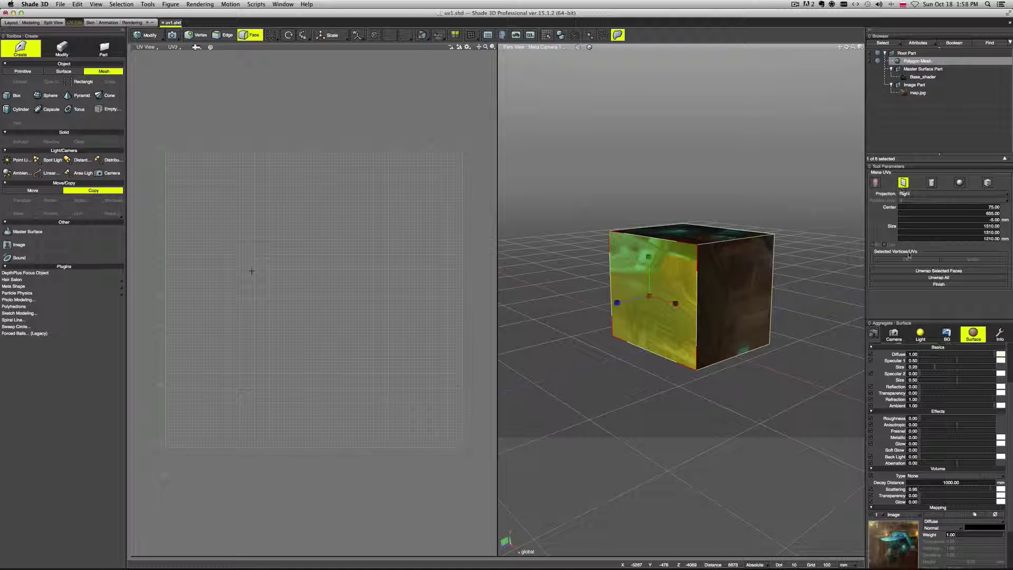
left_click(933, 272)
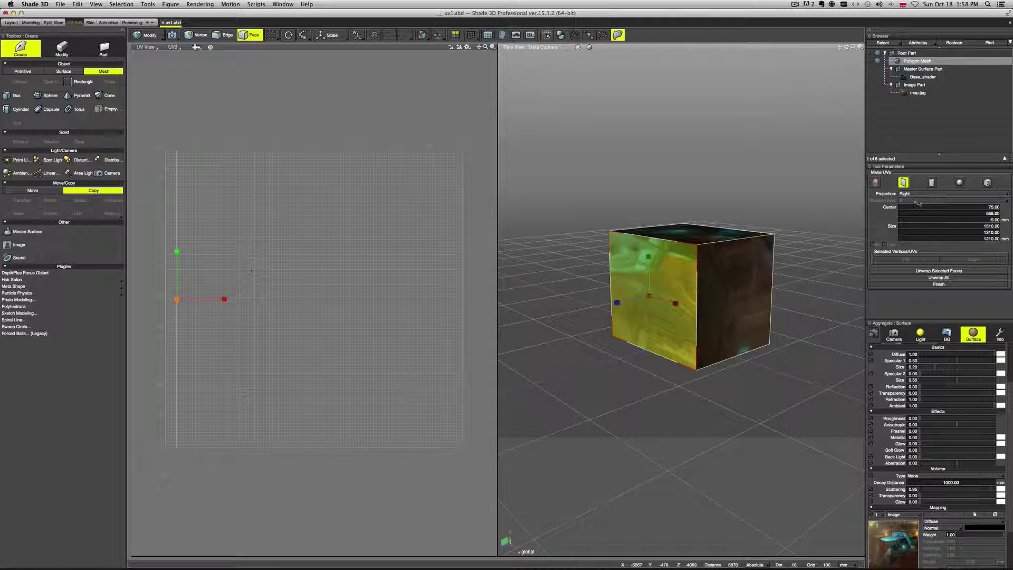
Step: Set Projection to Front, unwrap the front face again, and finish the UV edit
left_click(917, 194)
left_click(930, 202)
left_click(934, 271)
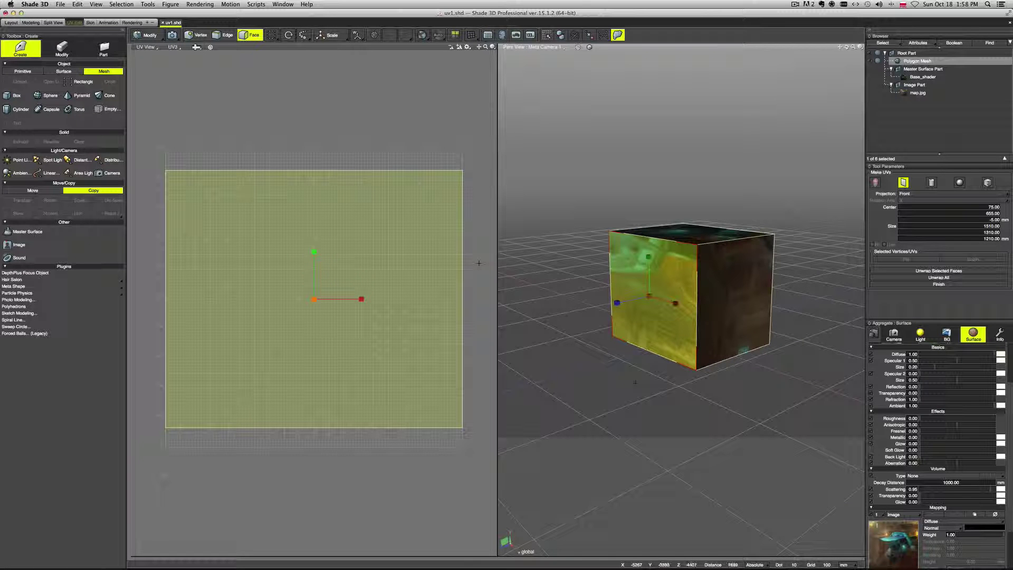
left_click(884, 284)
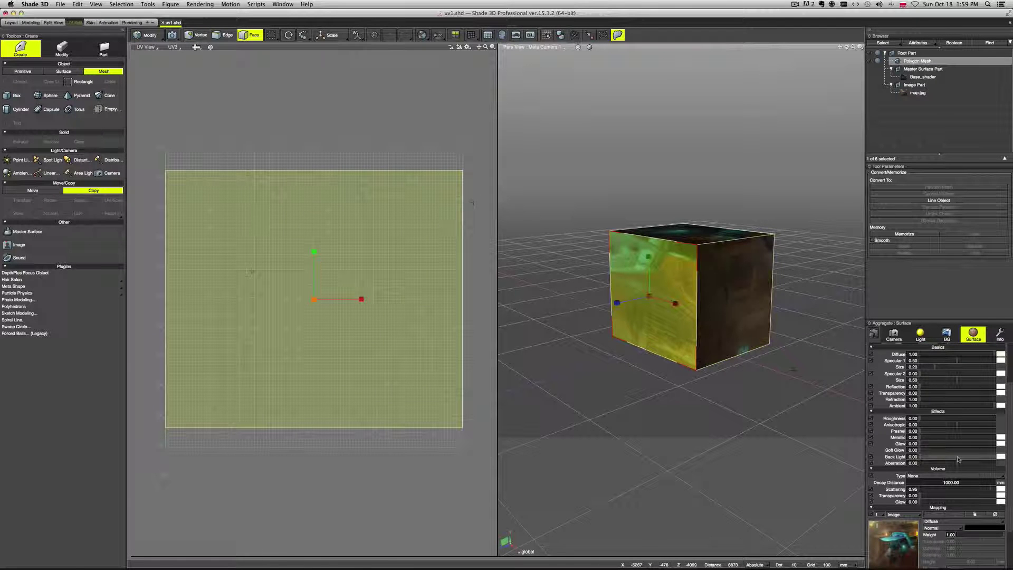
Step: Map map.jpg through the UV3 layer and view the cube from above
scroll(936, 517, "down", 3)
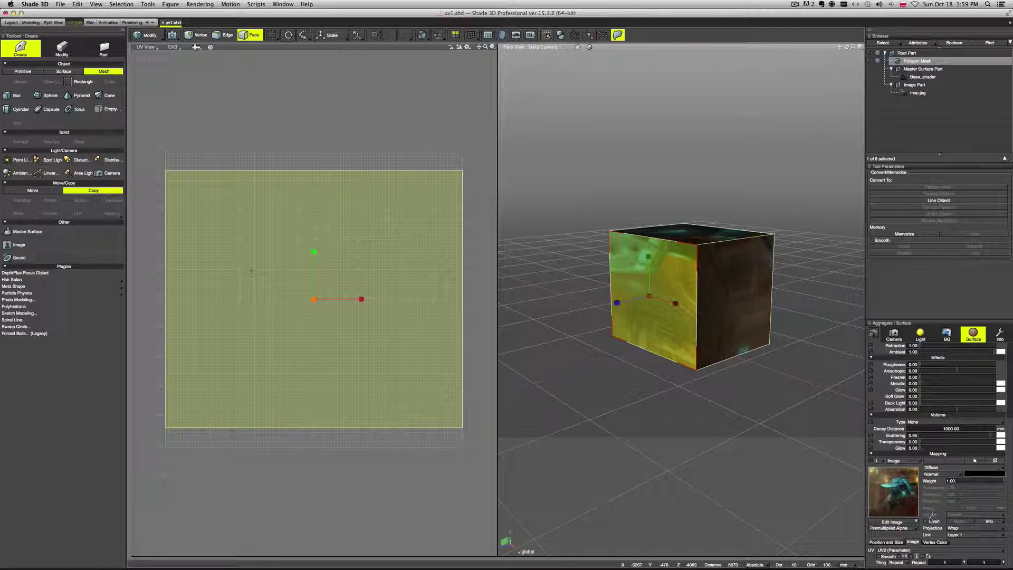
left_click(898, 552)
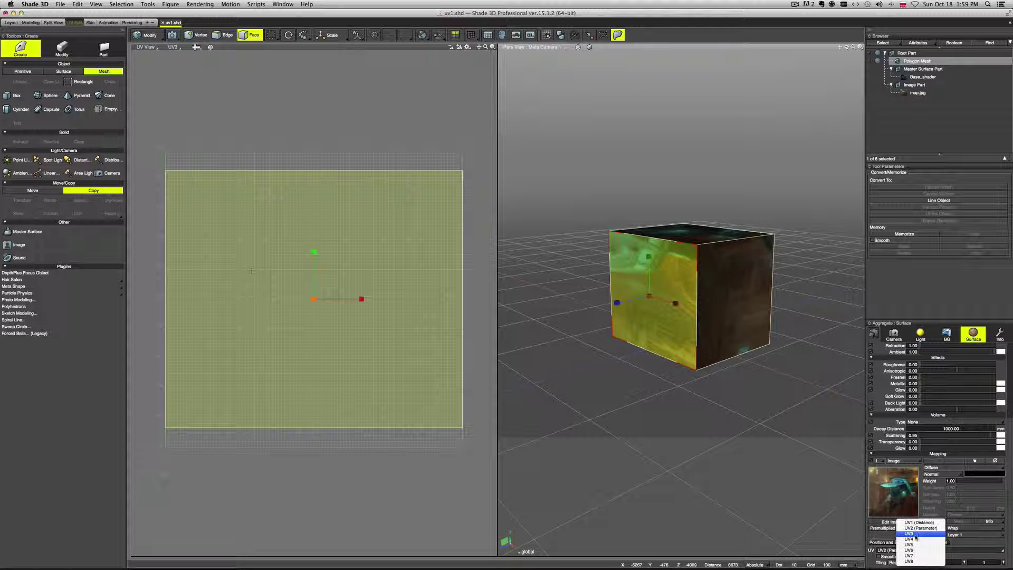
left_click(916, 533)
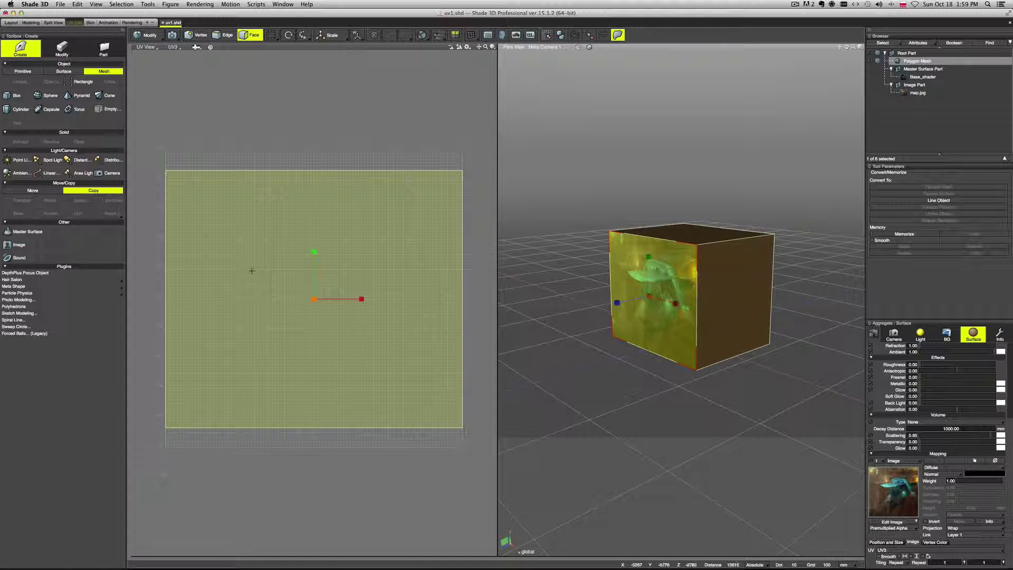
left_click(923, 69)
mouse_move(749, 366)
middle_mouse_down()
mouse_move(770, 365)
mouse_move(770, 379)
mouse_move(721, 380)
mouse_move(840, 364)
mouse_move(746, 366)
mouse_move(760, 363)
middle_mouse_up()
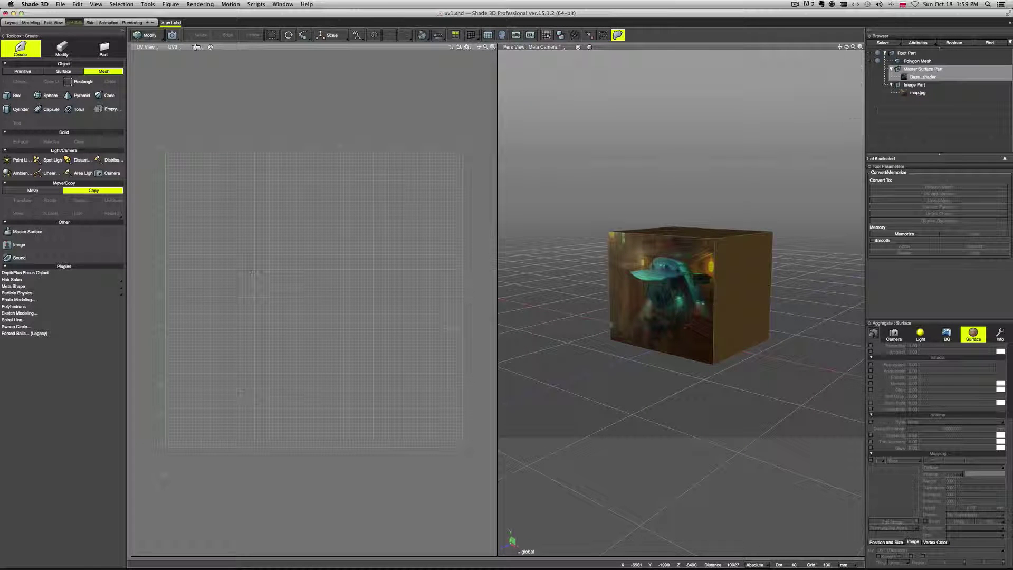
left_click(922, 61)
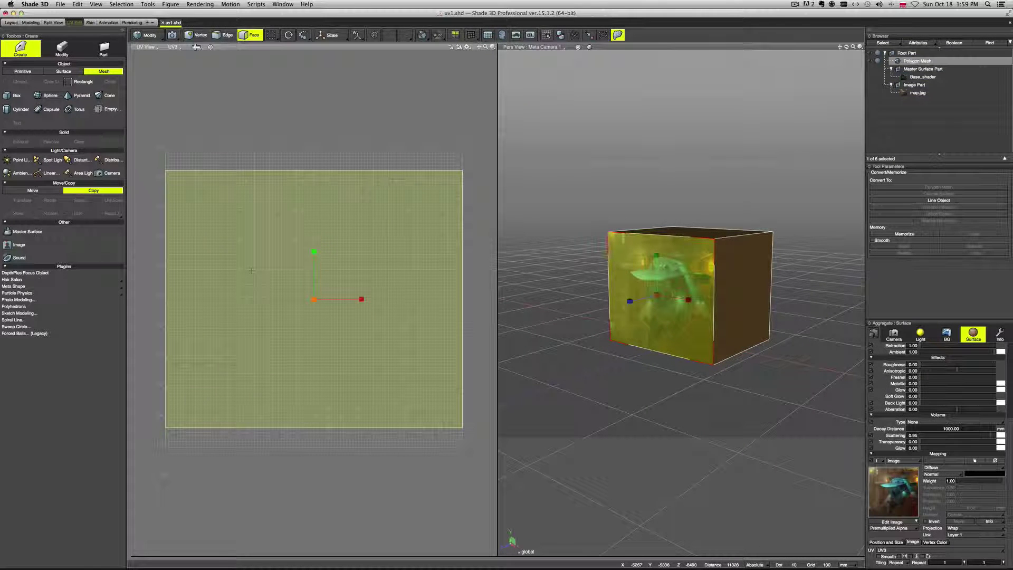
Step: Compare the image mapped through UV1 and UV2, displaying the six-face UV2 layout
left_click(897, 550)
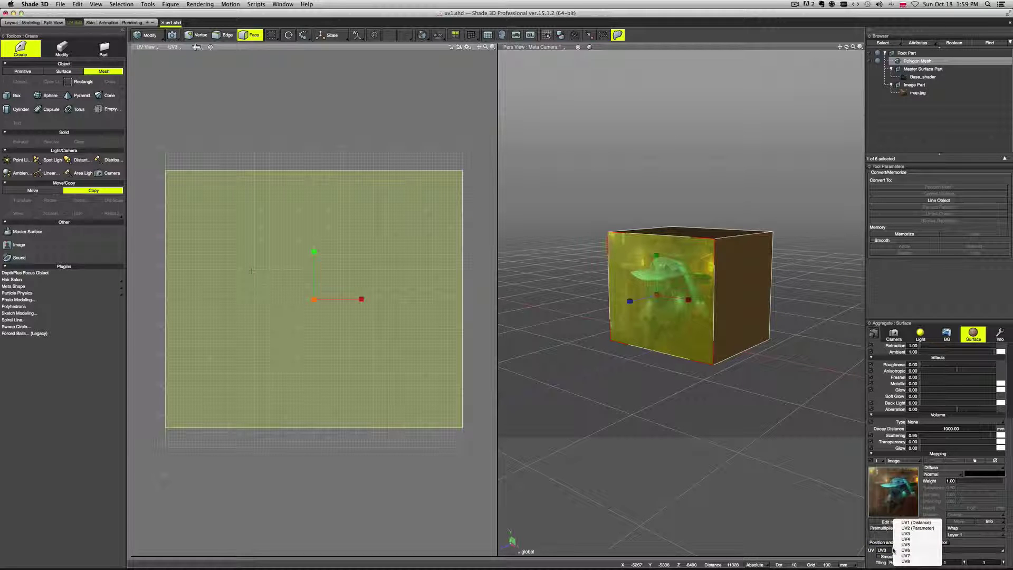
left_click(916, 522)
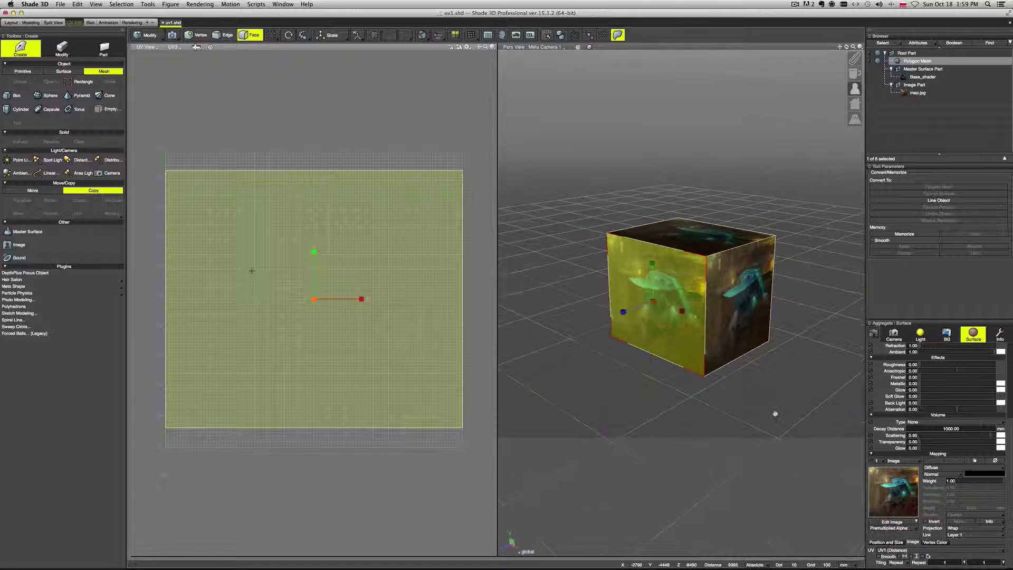
left_click(896, 550)
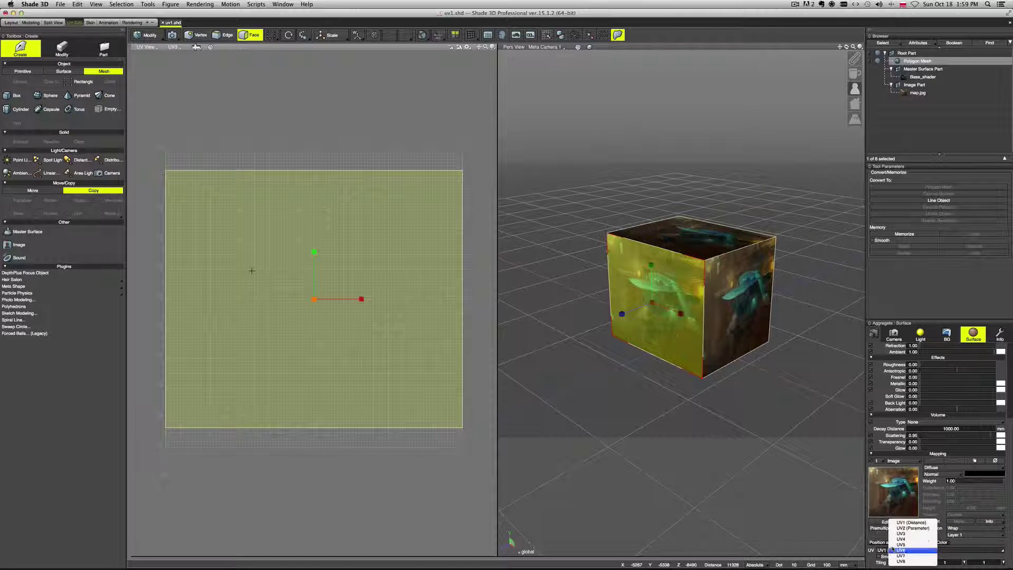
left_click(901, 529)
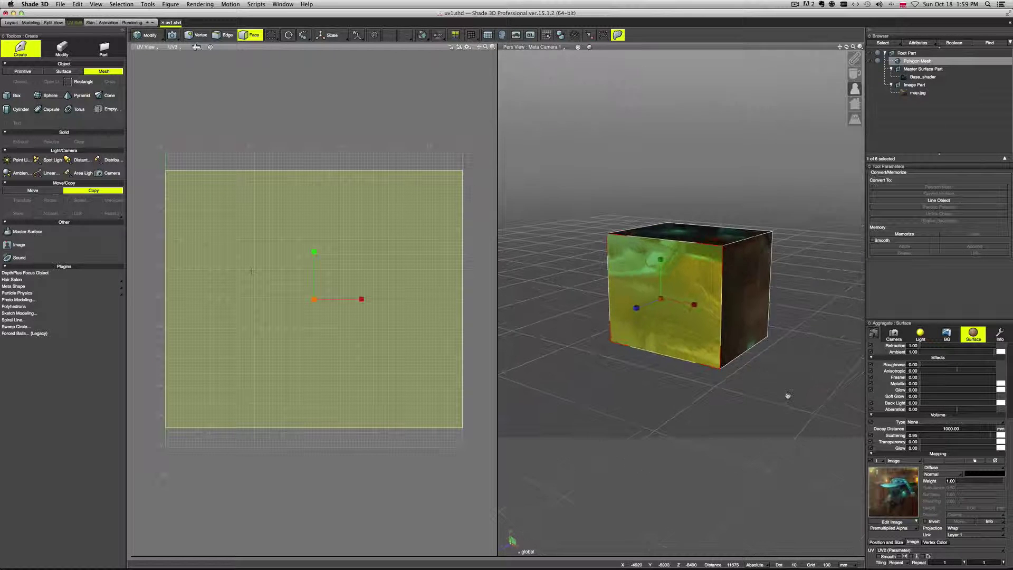
left_click(173, 47)
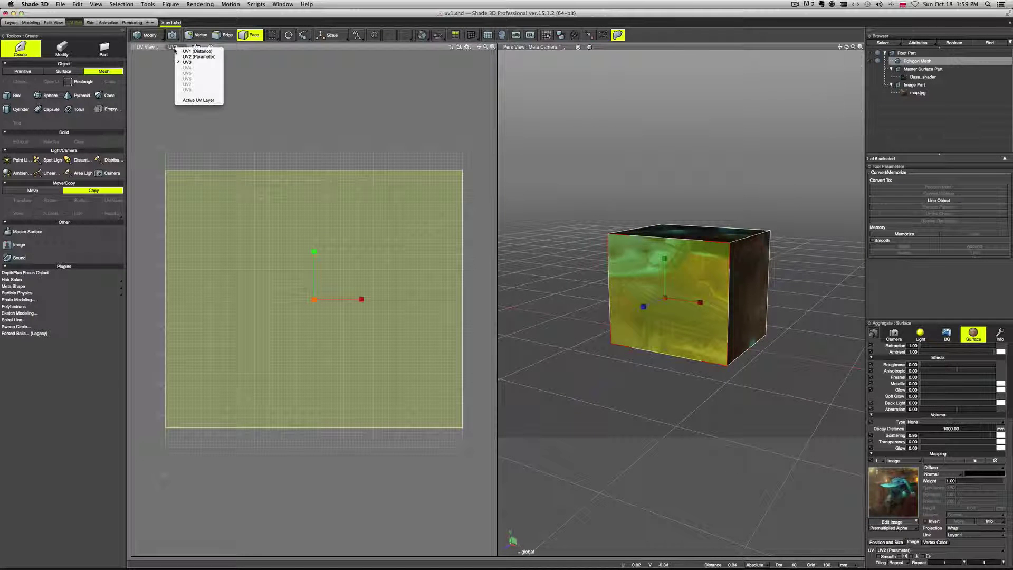
left_click(190, 57)
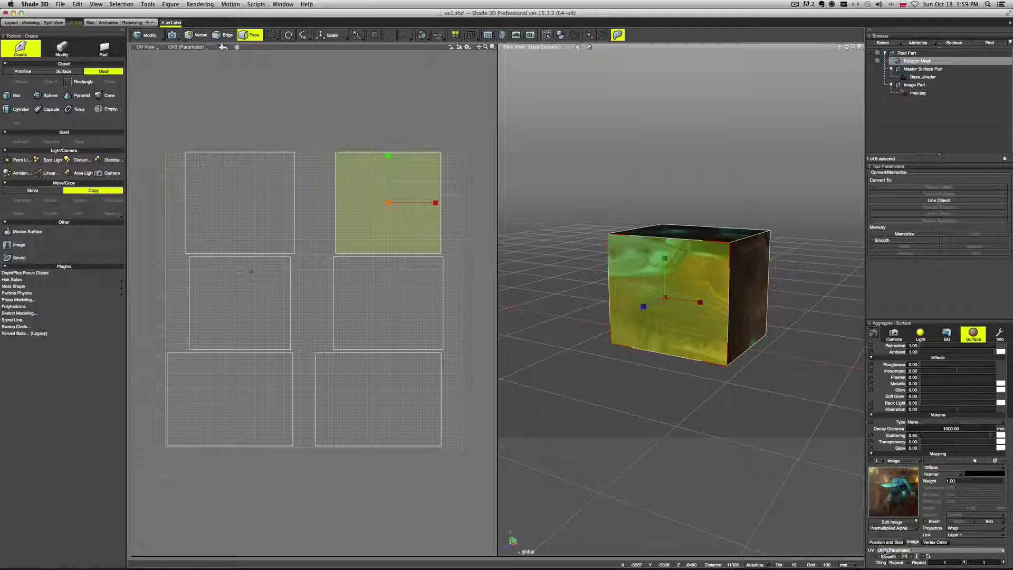
Step: Switch the image back to UV3 and display the single-face UV3 layout
left_click(904, 551)
left_click(905, 534)
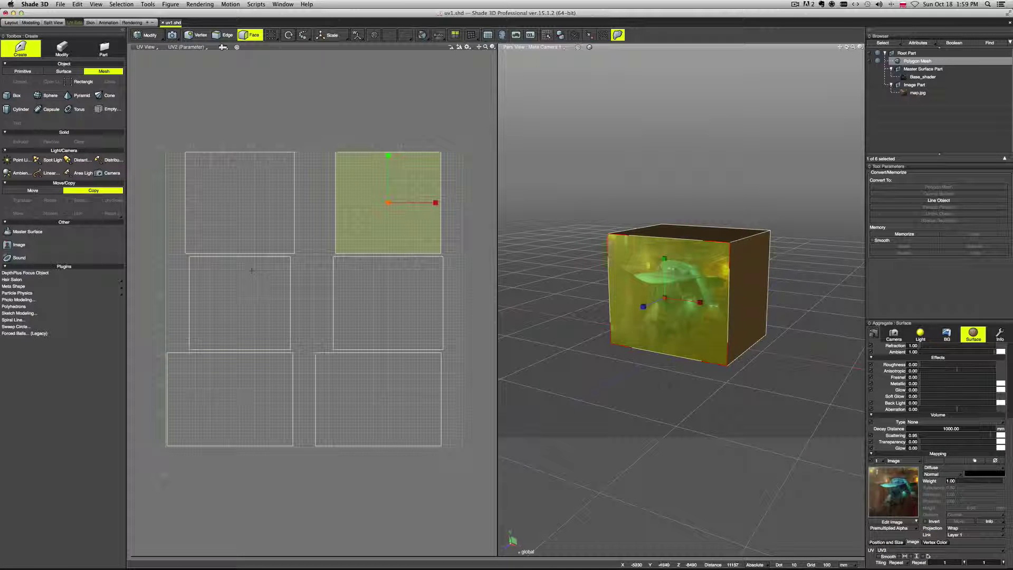
left_click(187, 48)
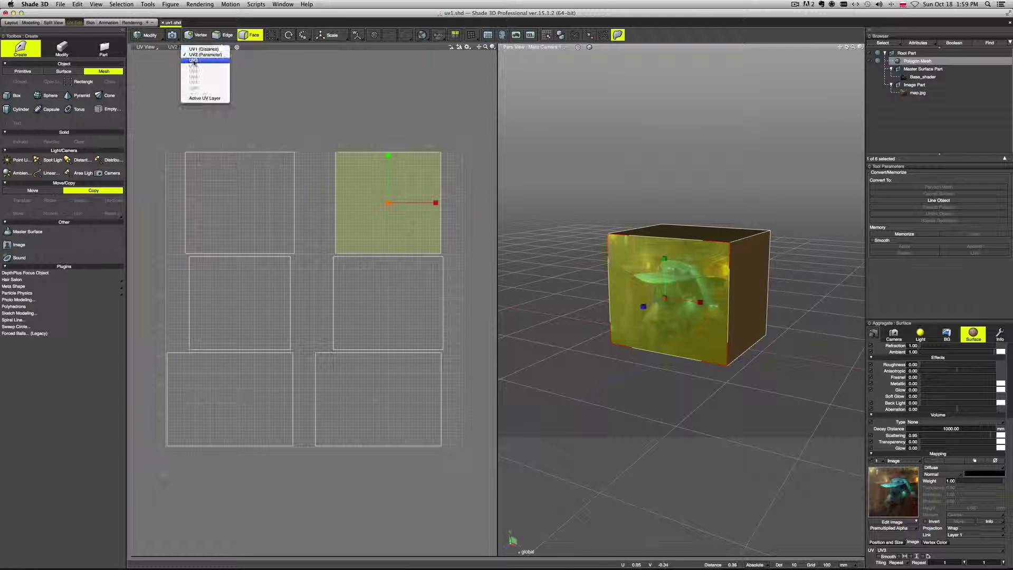
left_click(191, 61)
mouse_move(688, 392)
middle_mouse_down()
mouse_move(665, 388)
mouse_move(679, 387)
middle_mouse_up()
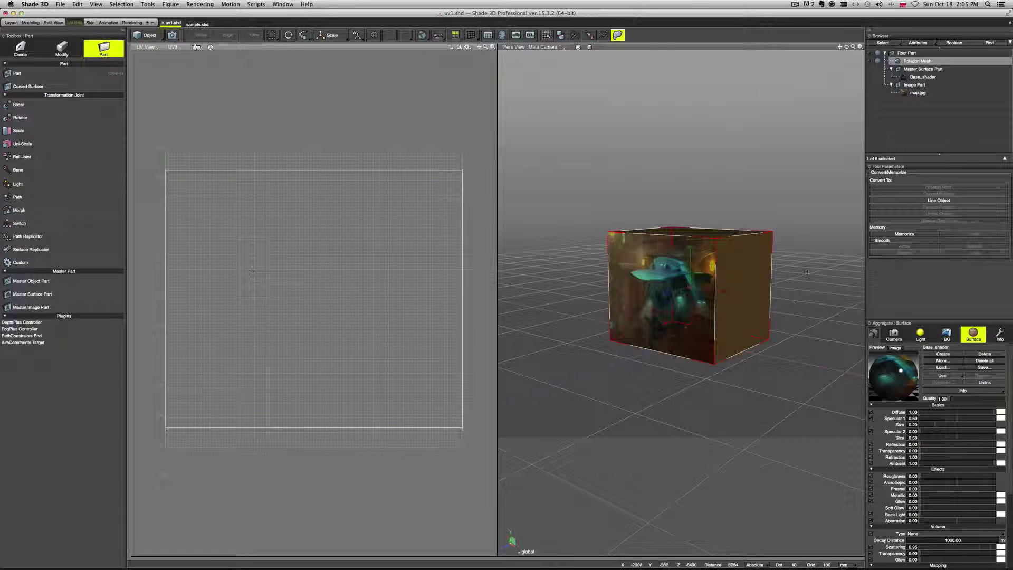
Step: In face mode, select the cube's right side face
middle_click_drag(823, 283, 774, 294)
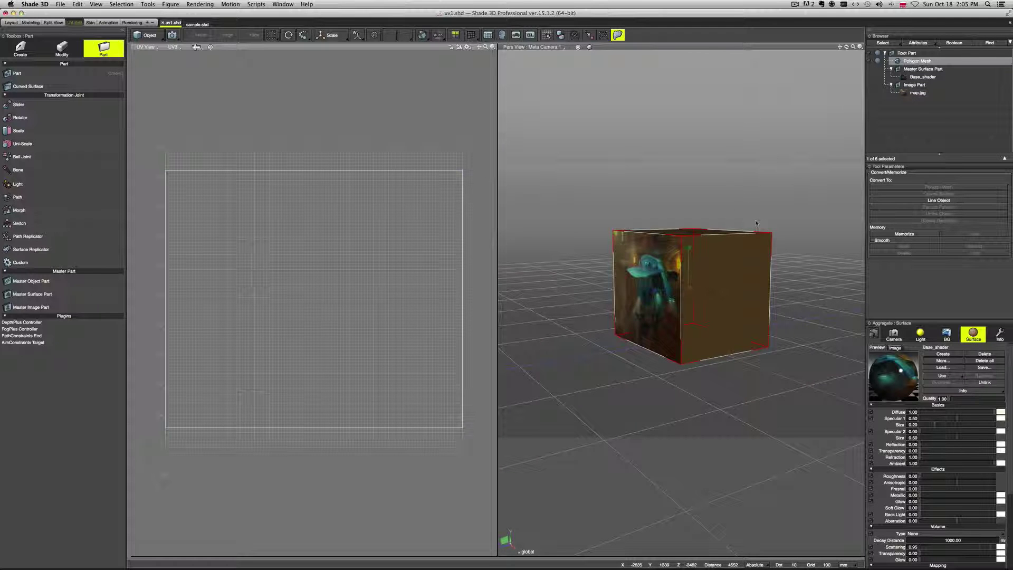
key("Return")
left_click(739, 260)
mouse_move(782, 314)
middle_mouse_down()
mouse_move(816, 332)
mouse_move(772, 317)
middle_mouse_up()
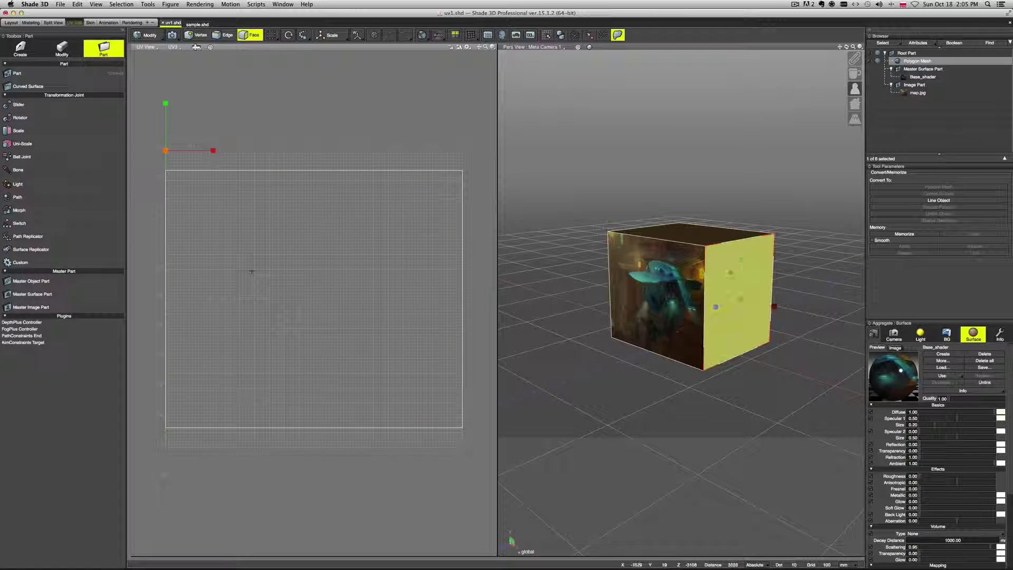
Step: Create a new master surface for that face named Additional
right_click(715, 261)
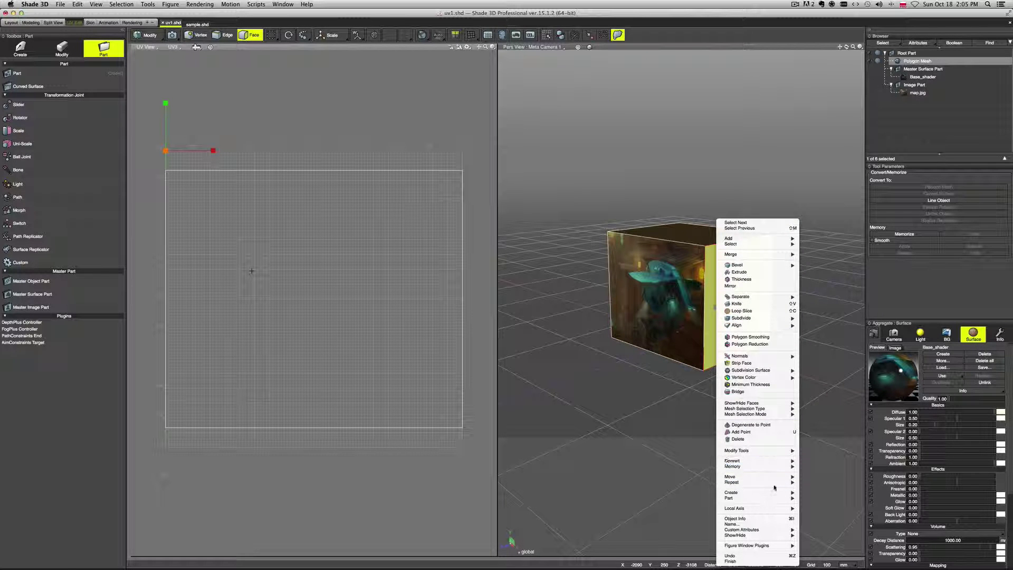
mouse_move(780, 493)
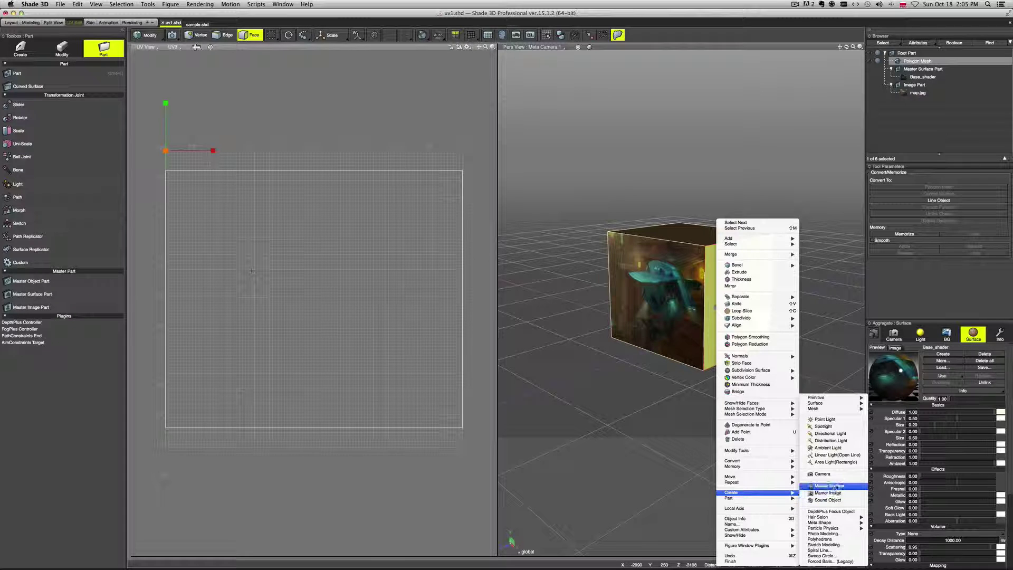
left_click(830, 486)
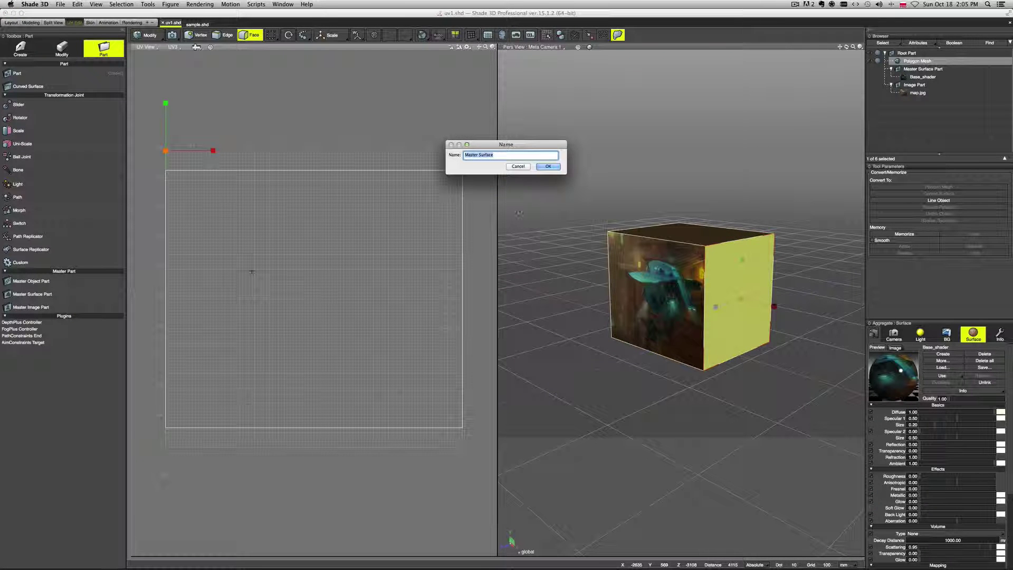
type("All")
type("itional")
left_click(548, 167)
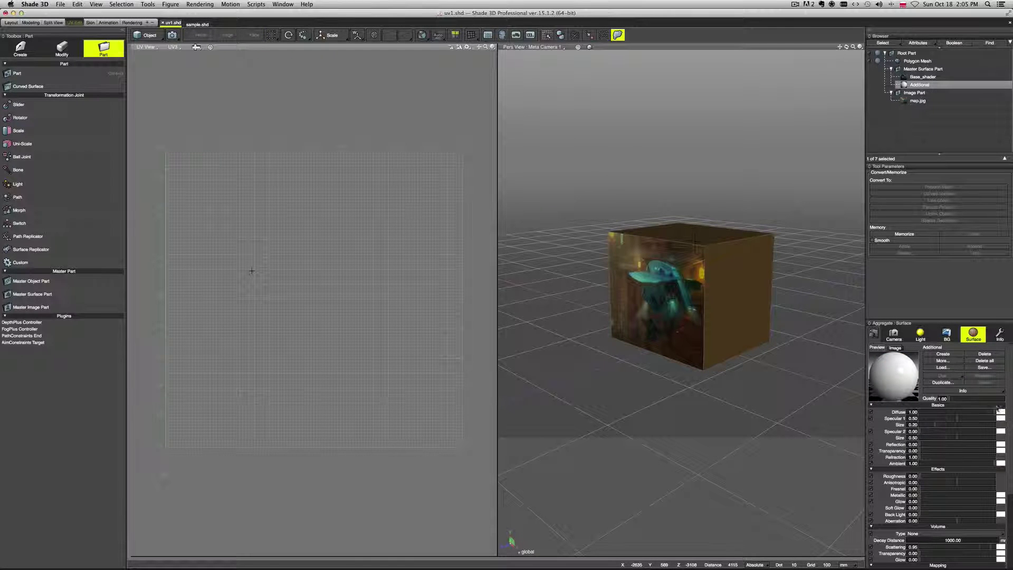
Step: Make the Additional surface's diffuse colour green
left_click(1001, 412)
left_click(825, 143)
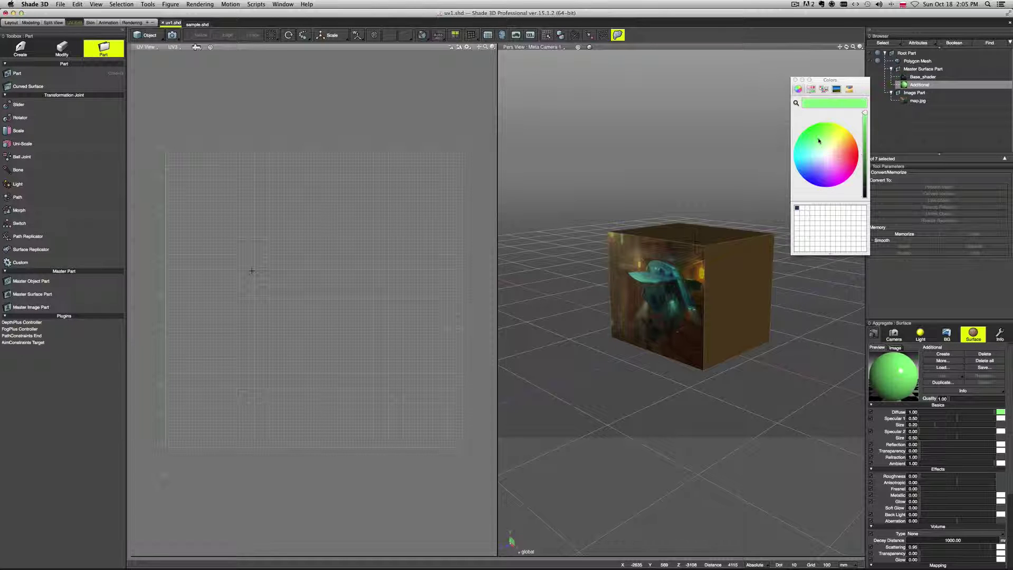
left_click(795, 80)
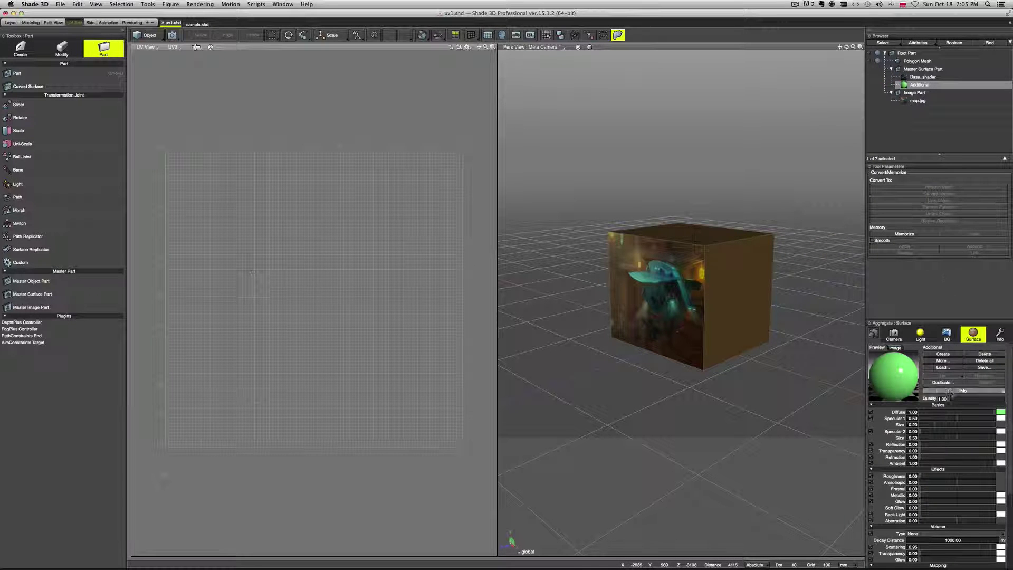
Step: Add a face group for the cube's right face that uses the Additional surface
left_click(771, 240)
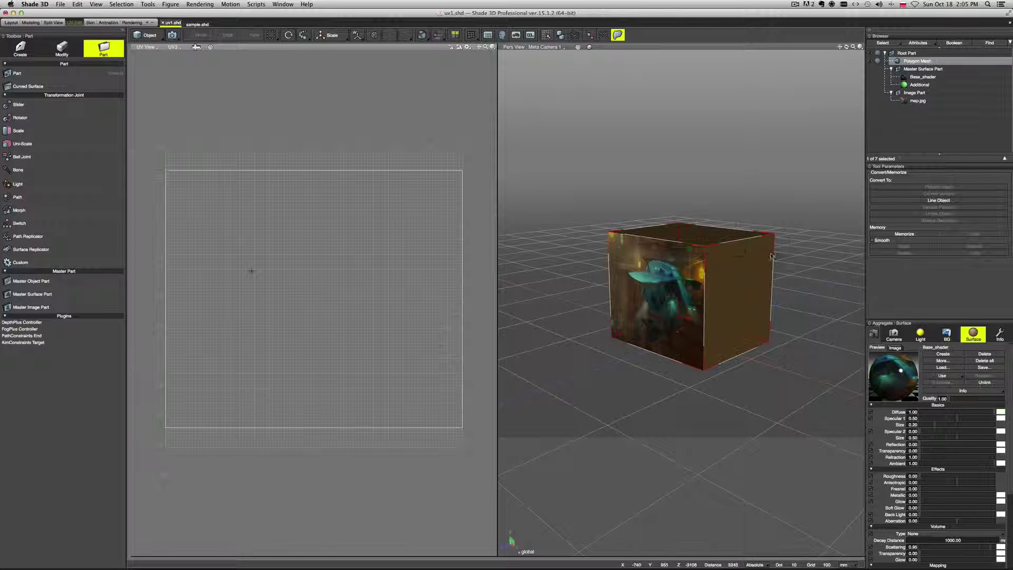
double_click(745, 258)
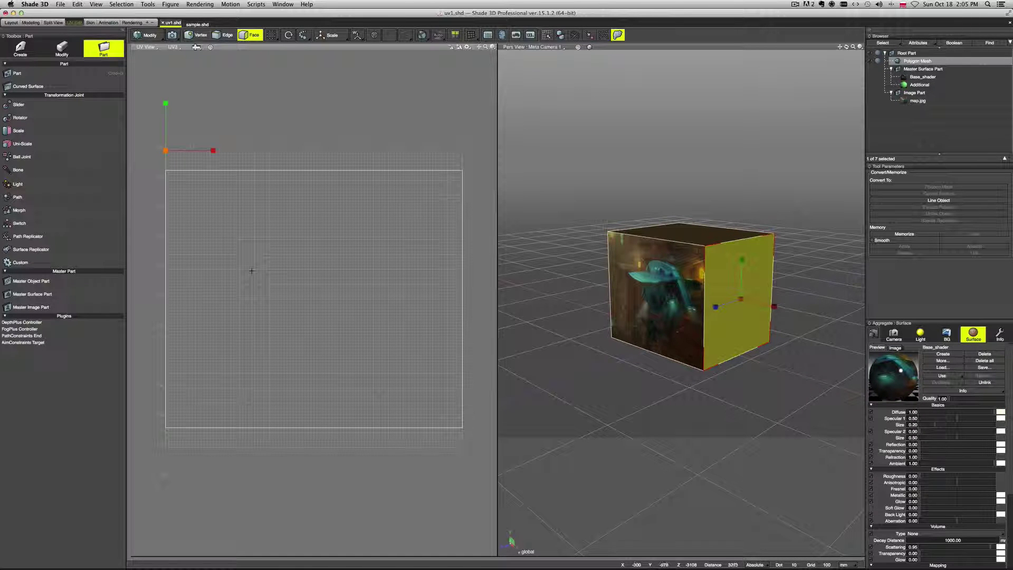
left_click(999, 334)
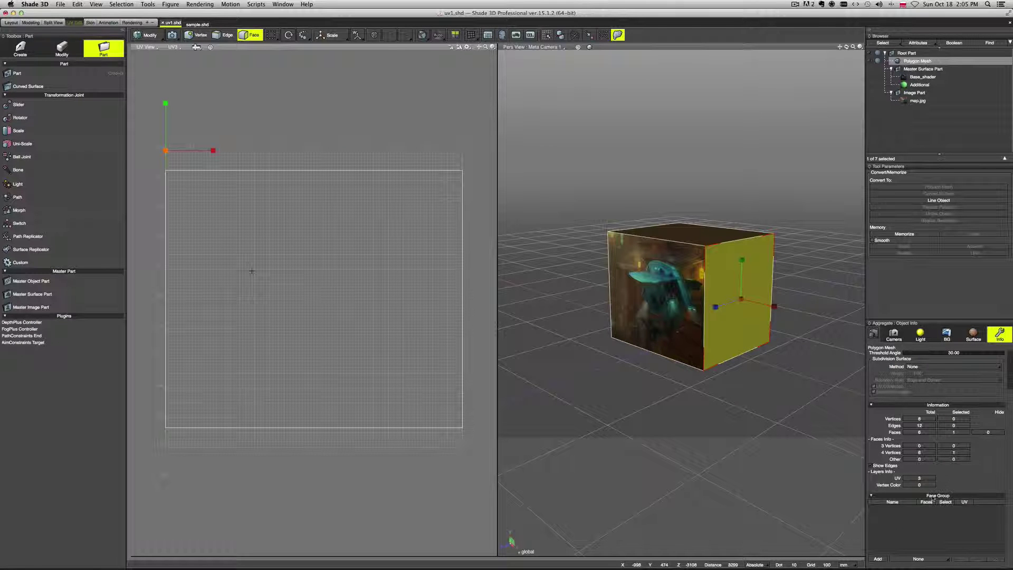
left_click(878, 558)
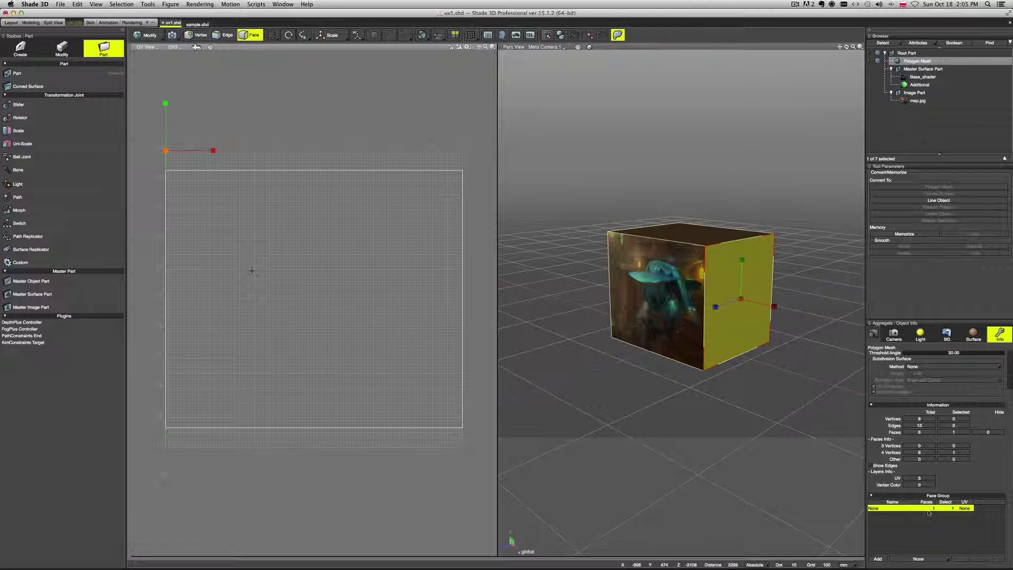
left_click(917, 558)
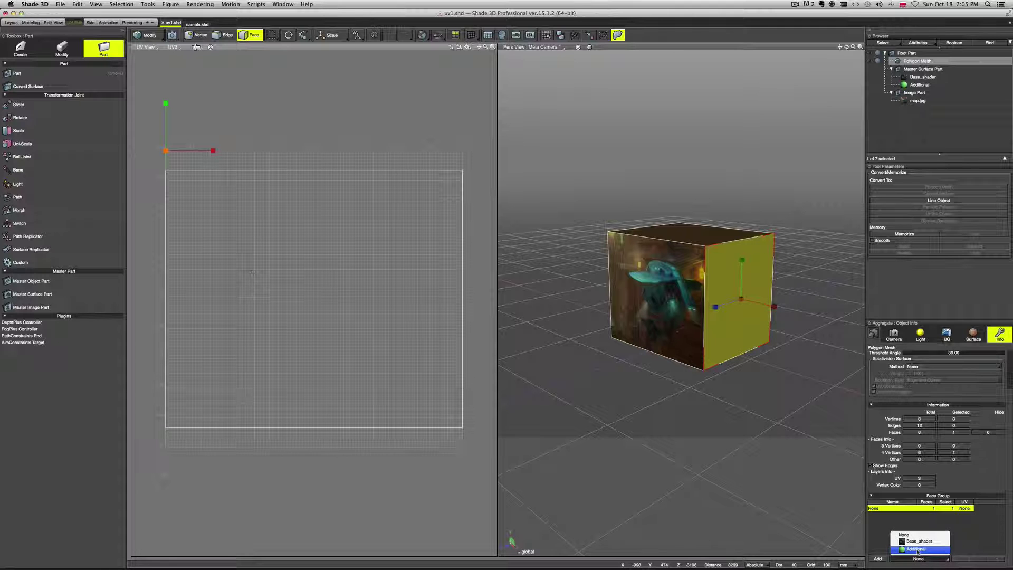
left_click(918, 549)
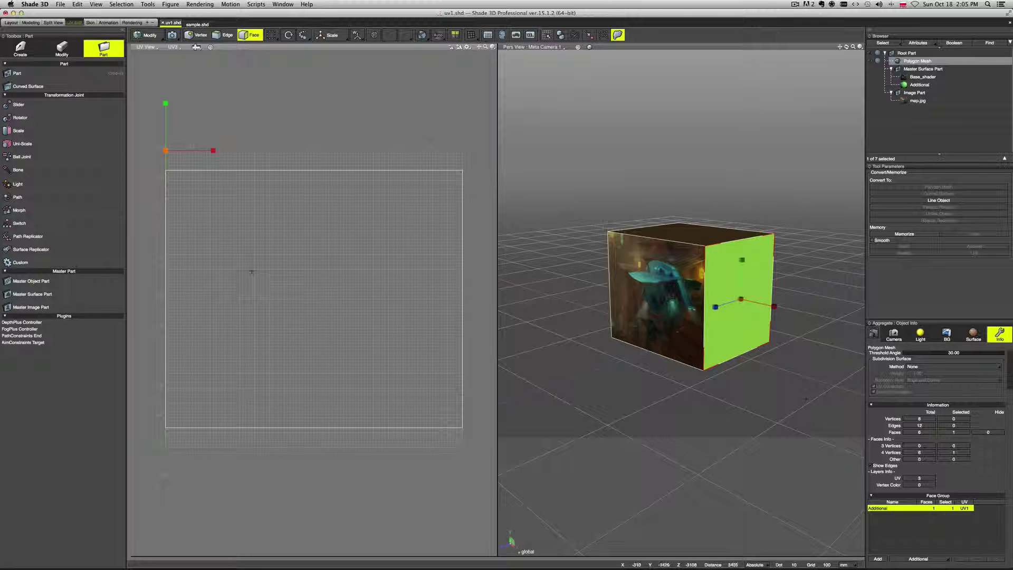
middle_click_drag(812, 345, 762, 330)
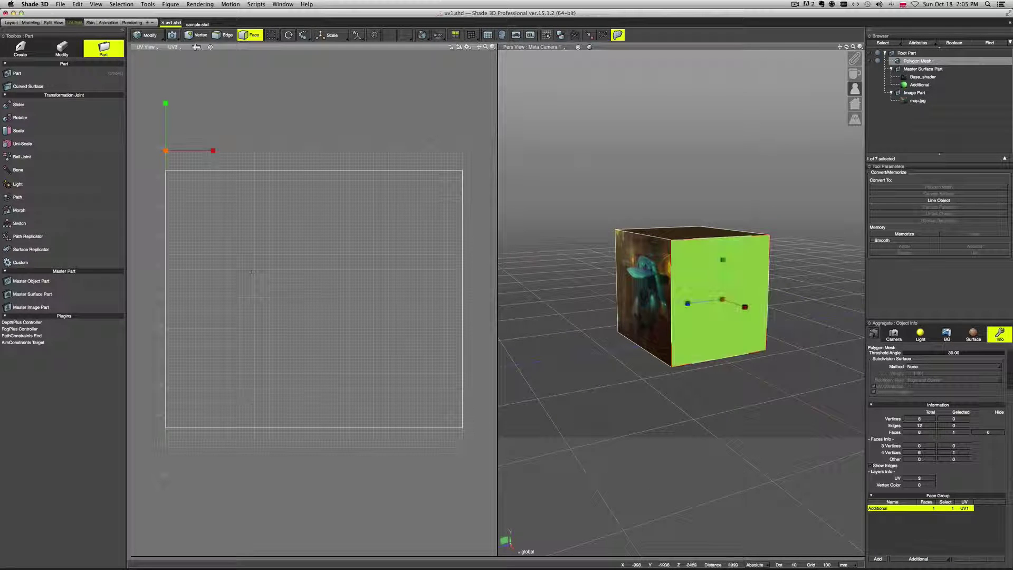
left_click(920, 85)
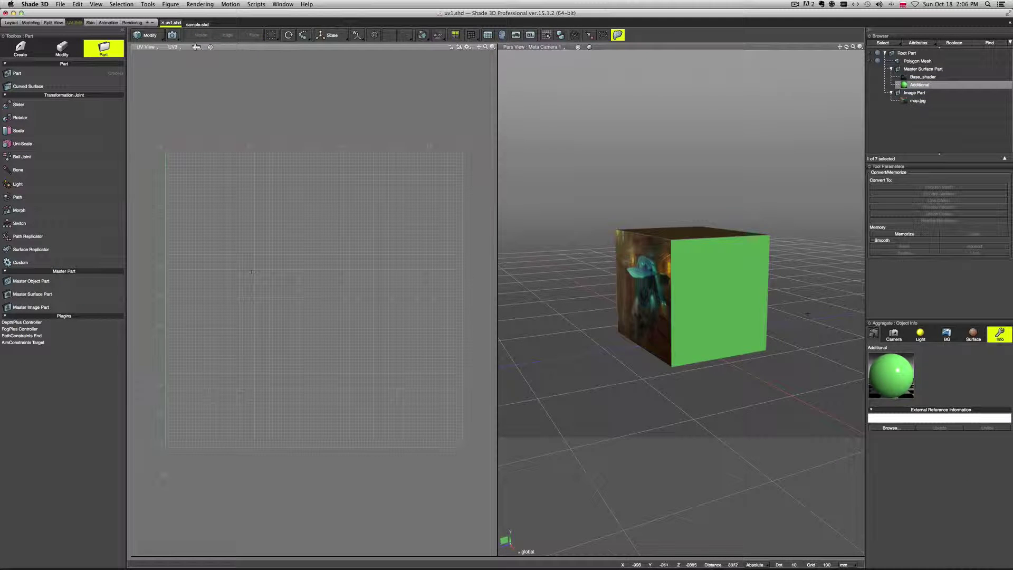
middle_click_drag(786, 320, 832, 316)
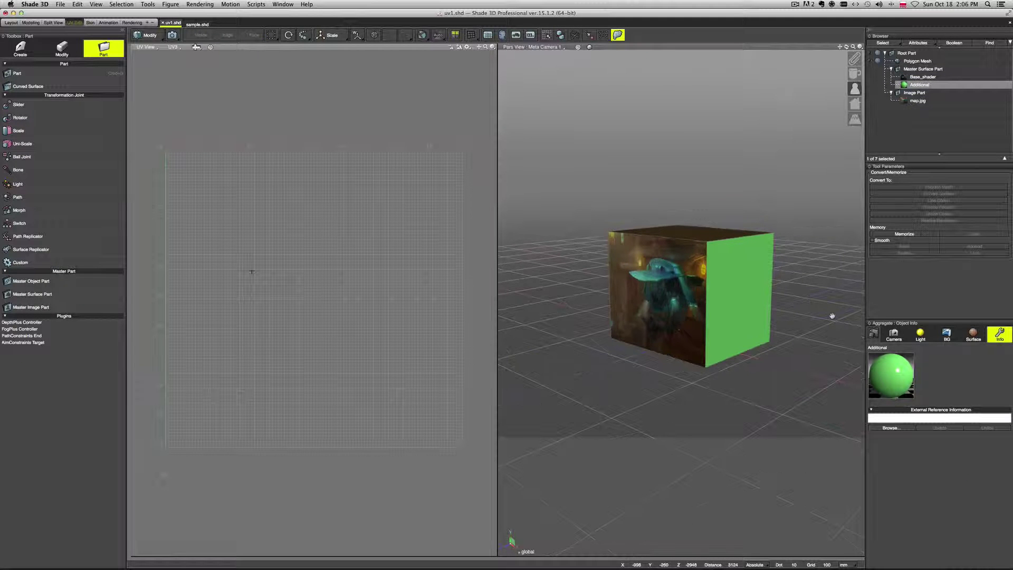
Step: Raise the Additional surface's transparency to 0.57 and render the cube
left_click(973, 337)
scroll(907, 493, "down", 5)
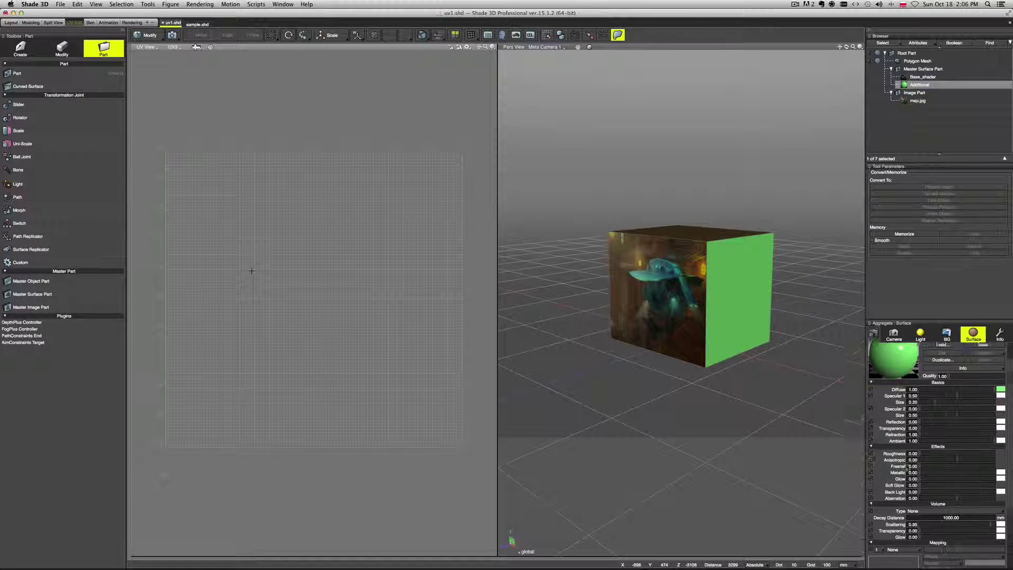
scroll(907, 493, "down", 1)
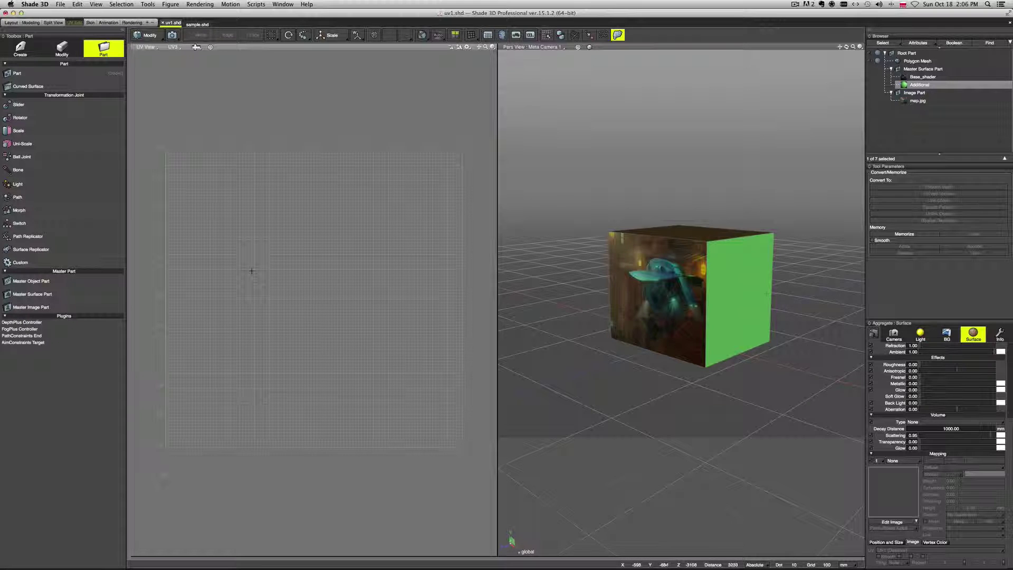
middle_click_drag(758, 287, 769, 333)
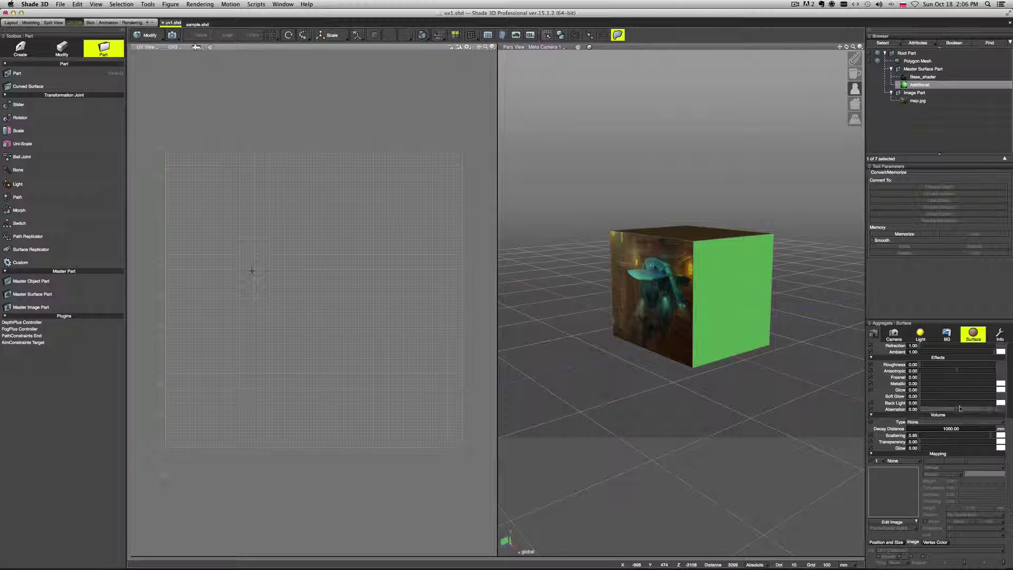
scroll(932, 426, "up", 5)
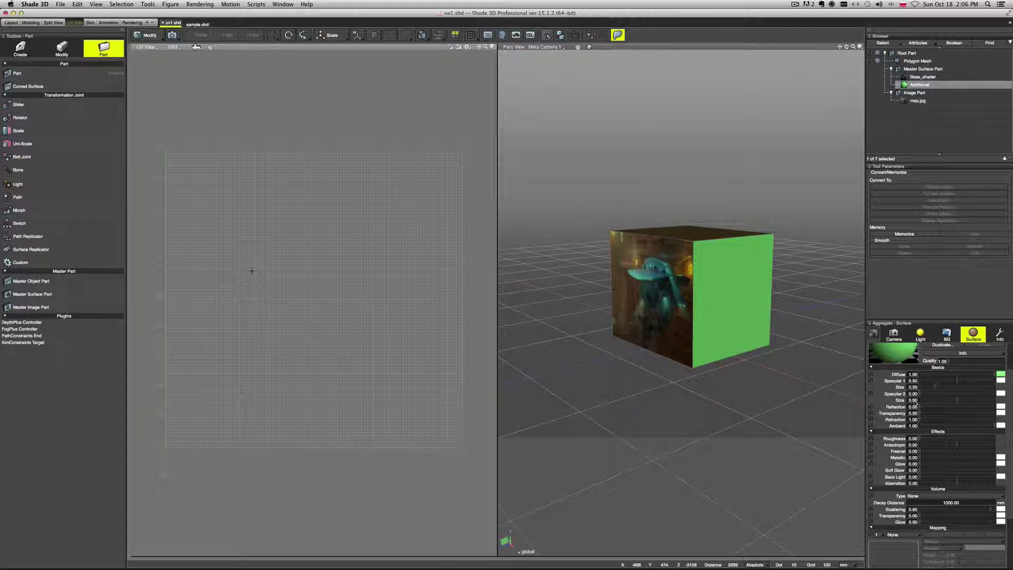
scroll(914, 400, "up", 3)
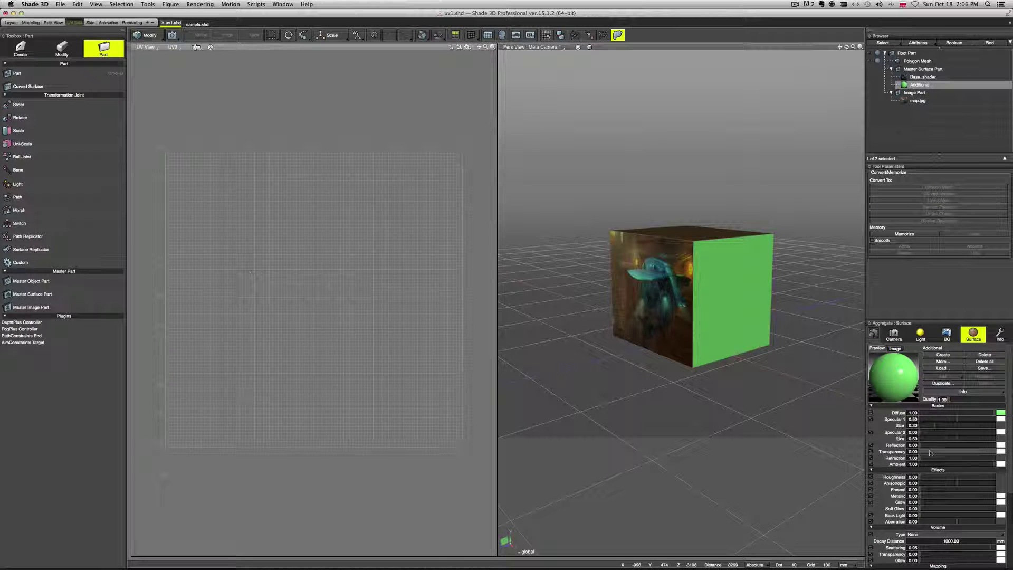
left_click_drag(933, 452, 963, 452)
middle_click_drag(770, 377, 773, 374)
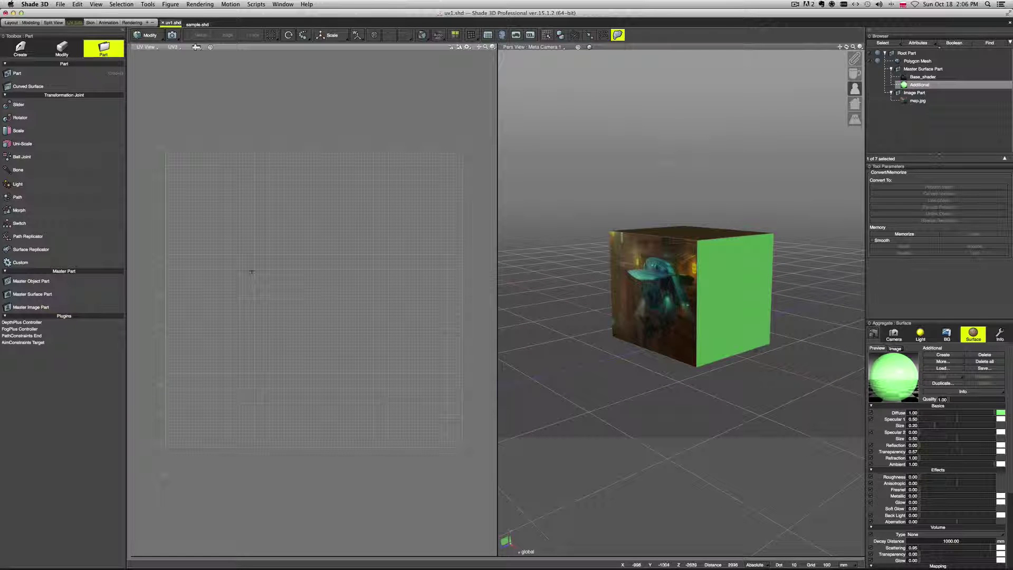
key("super+r")
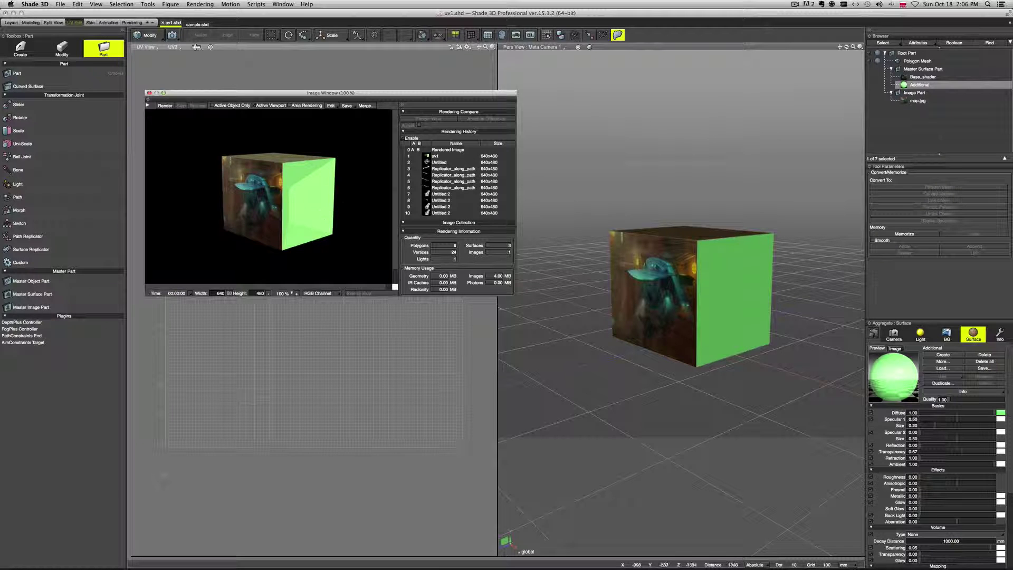
Step: Lower Additional's specular to 0.27 with transparency 0.79, and re-render the cube
left_click_drag(959, 419, 988, 453)
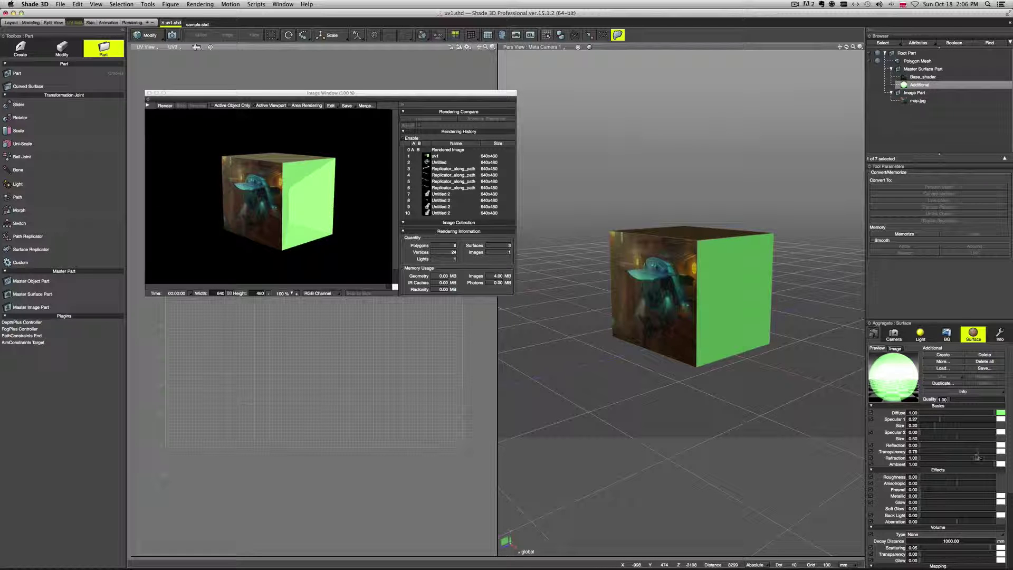
key("super+r")
middle_click_drag(606, 293, 612, 299)
key("super+r")
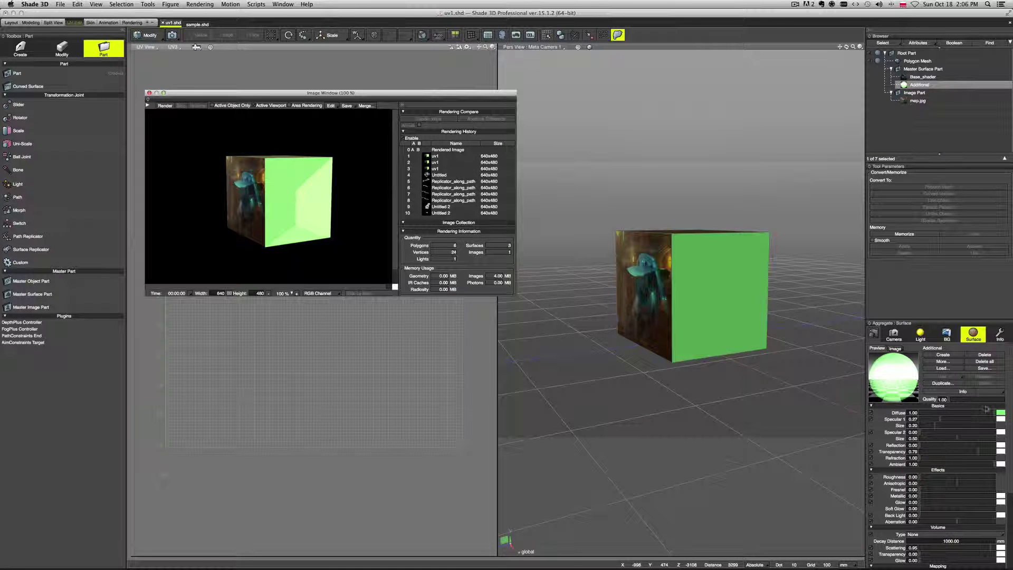
Step: Change the Additional surface's diffuse colour to blue-purple and render the cube
left_click(1001, 413)
left_click(830, 169)
left_click_drag(830, 170, 819, 174)
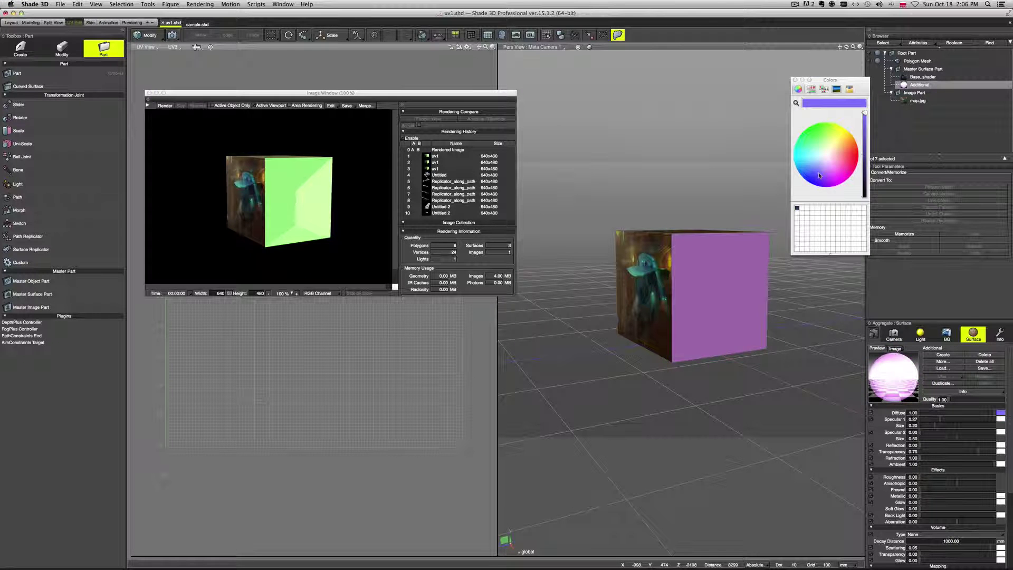
left_click(795, 80)
key("super+r")
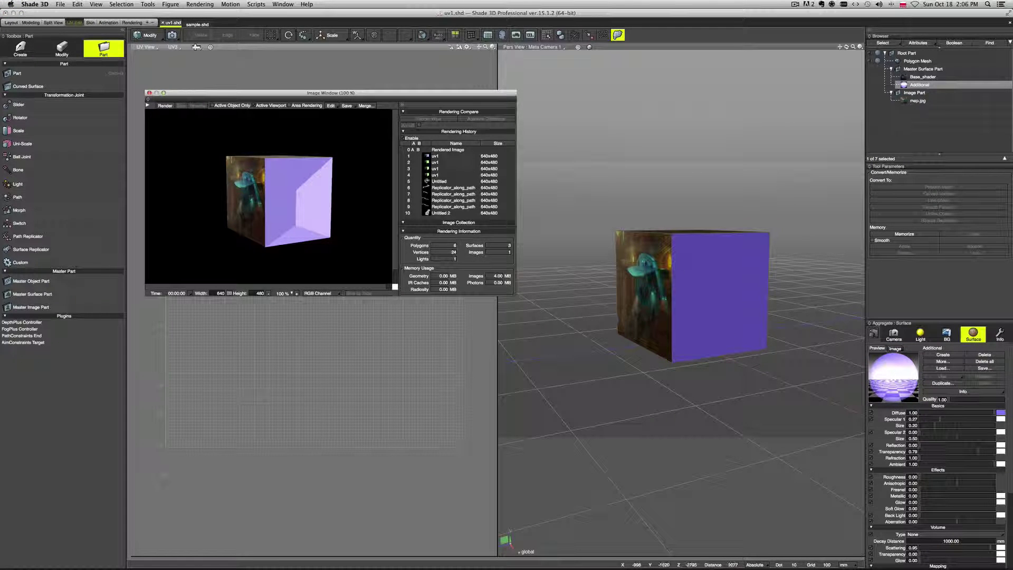
Step: Choose Load… from the surface mapping's image options, then render the scene
scroll(932, 464, "down", 3)
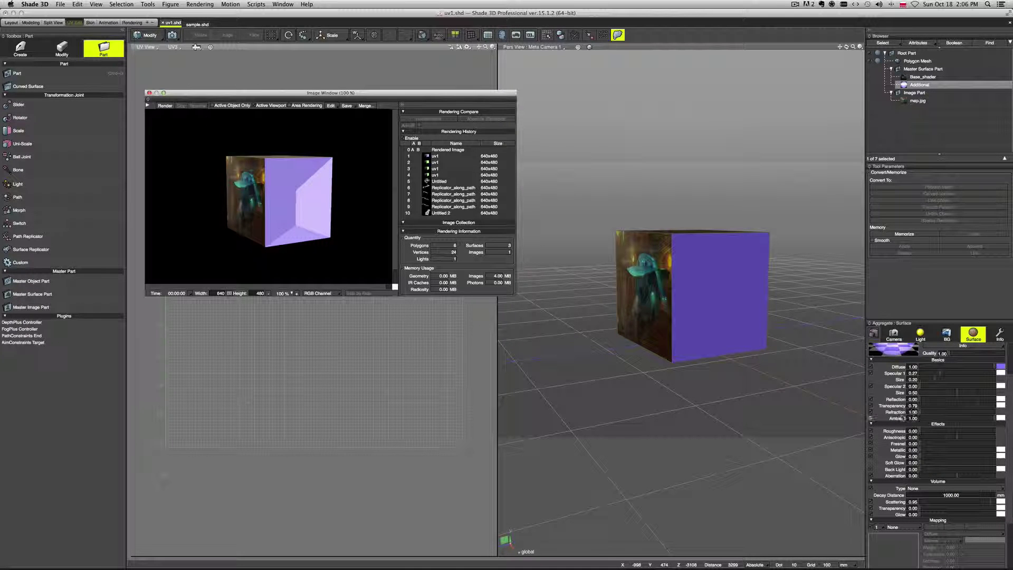
scroll(892, 451, "down", 3)
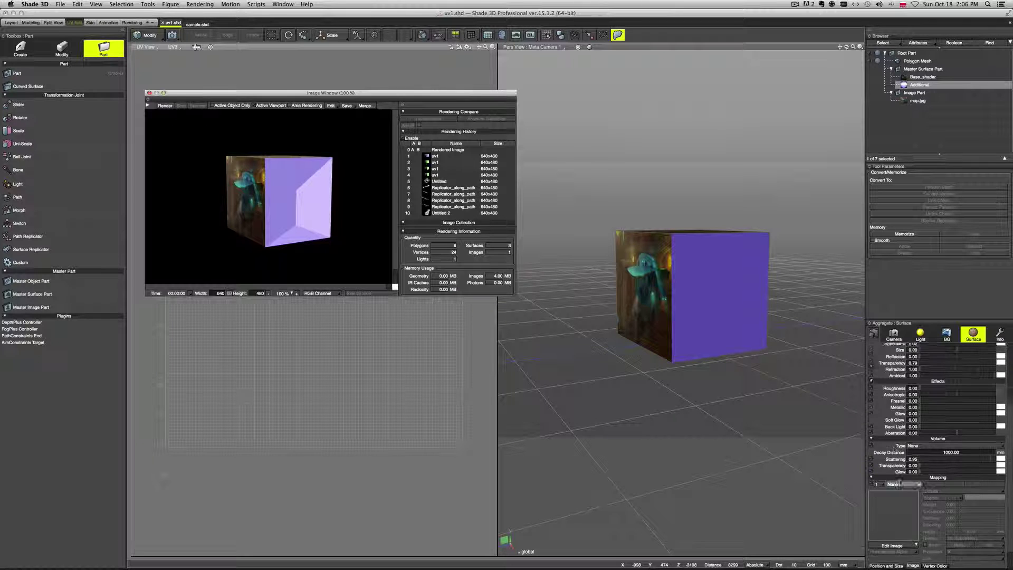
scroll(900, 484, "down", 2)
left_click(892, 521)
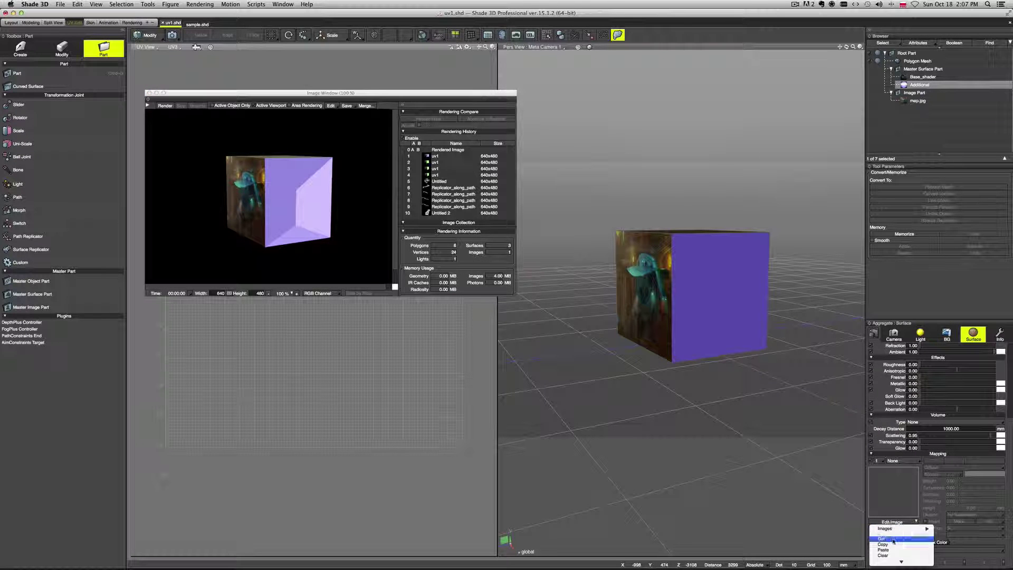
mouse_move(897, 562)
left_click(884, 497)
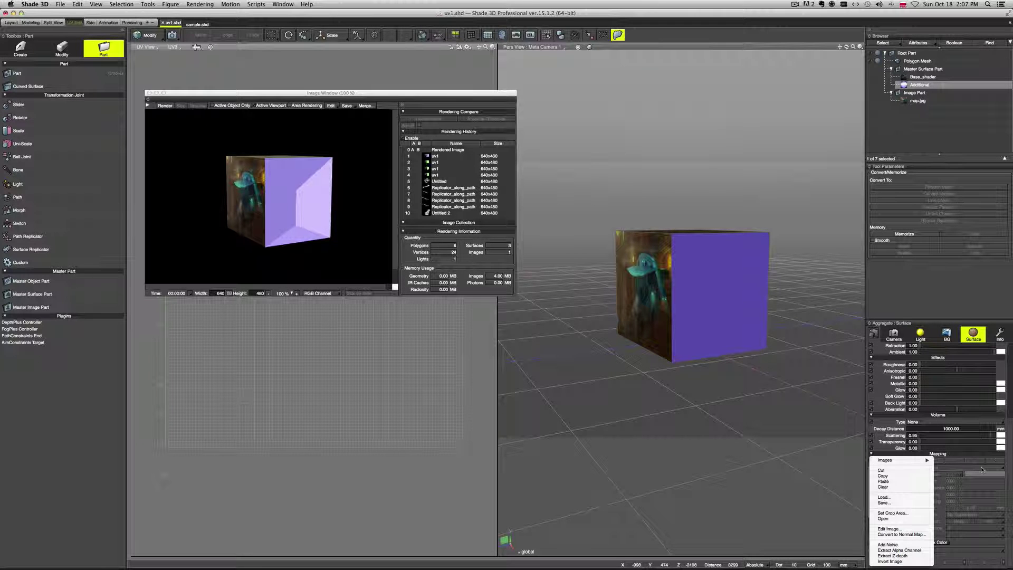
middle_click_drag(707, 369, 732, 380)
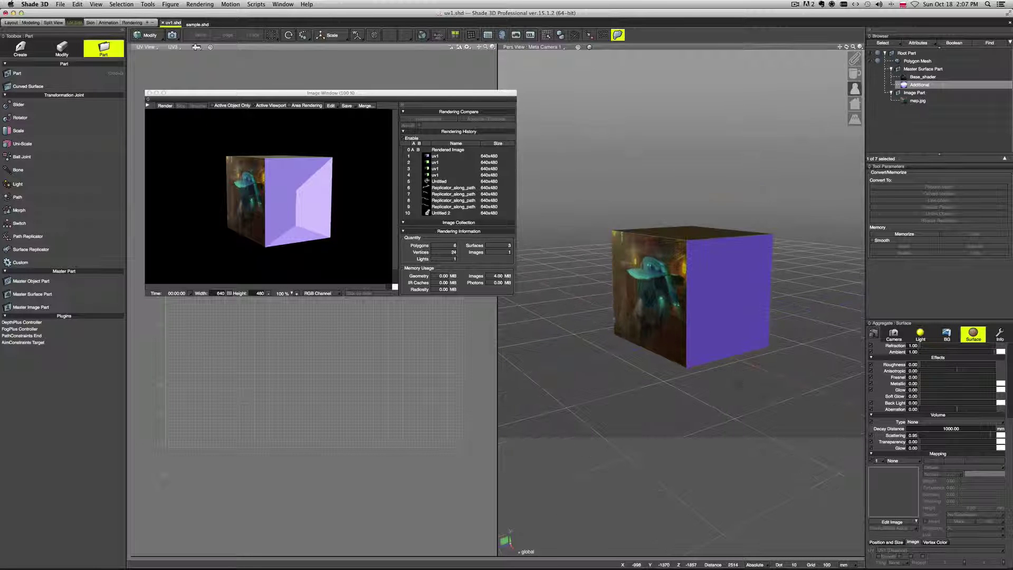
left_click(165, 106)
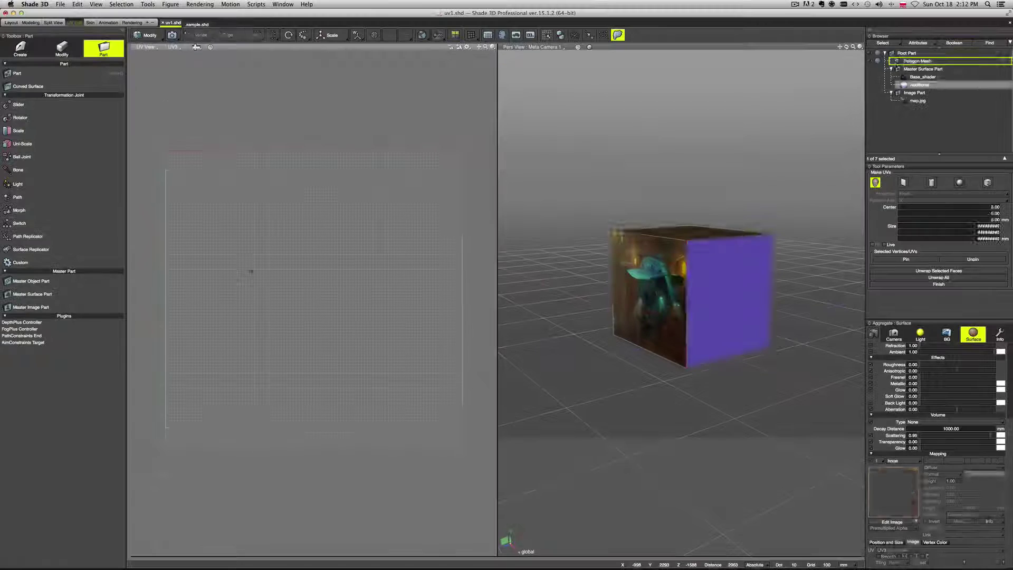
Step: Select the cube's side face, append a new UV4 layer, and choose planar projection
left_click(753, 253)
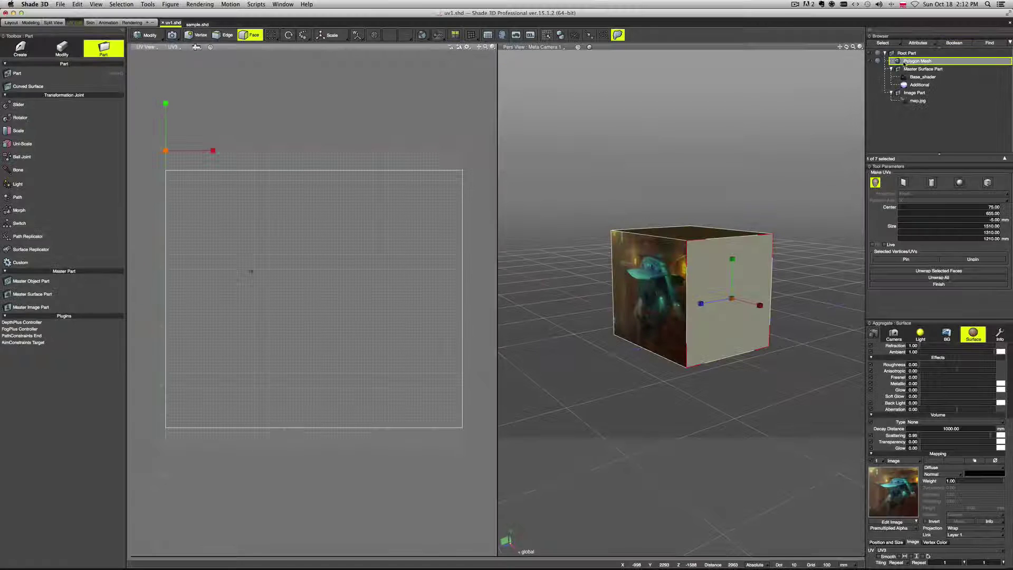
left_click(195, 47)
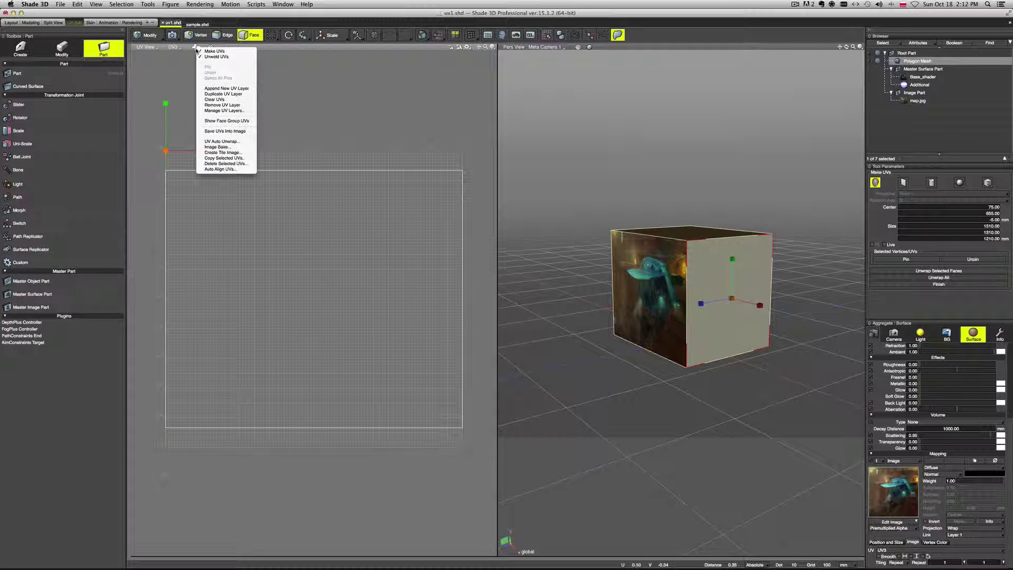
left_click(226, 89)
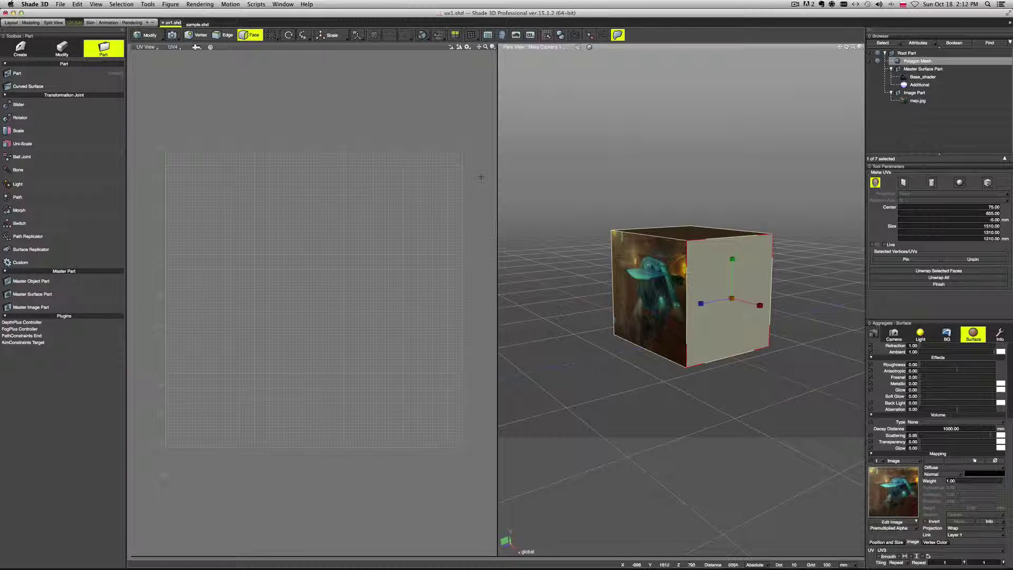
left_click(196, 47)
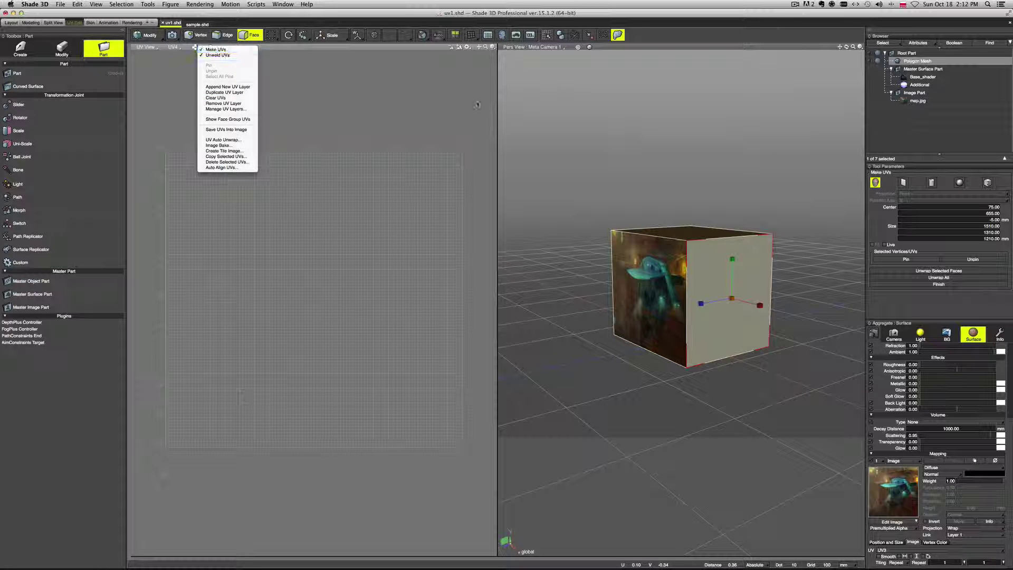
left_click(903, 182)
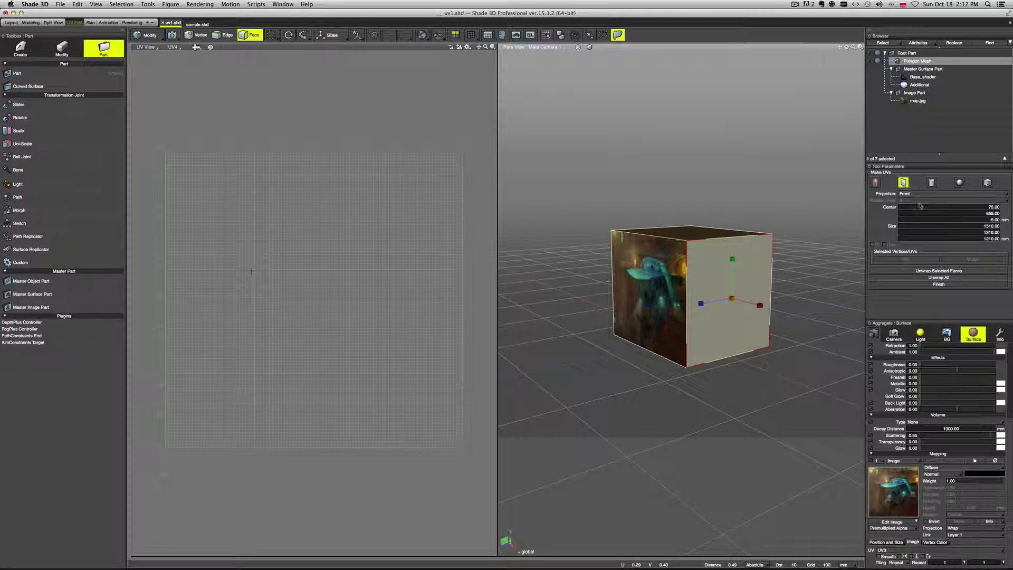
Step: Unwrap the side face with a planar Right projection onto UV4 and finish
left_click(929, 271)
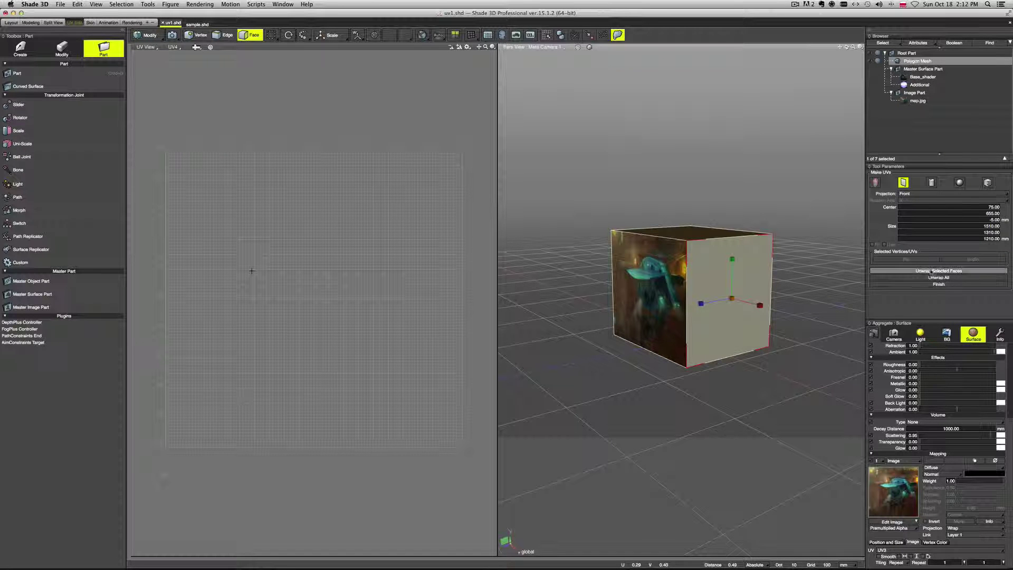
left_click(918, 194)
left_click(919, 195)
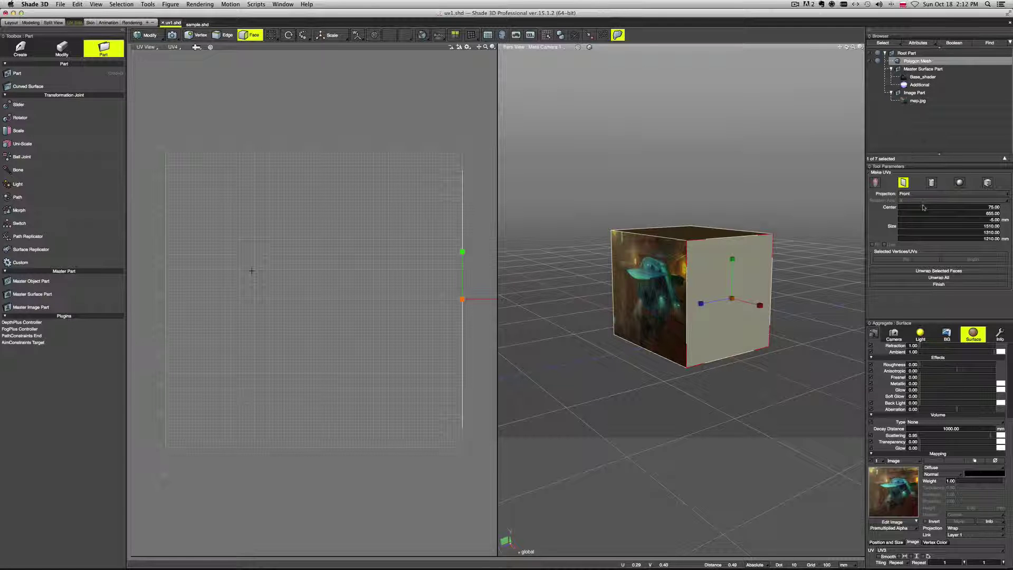
left_click(919, 195)
left_click(921, 202)
left_click(939, 271)
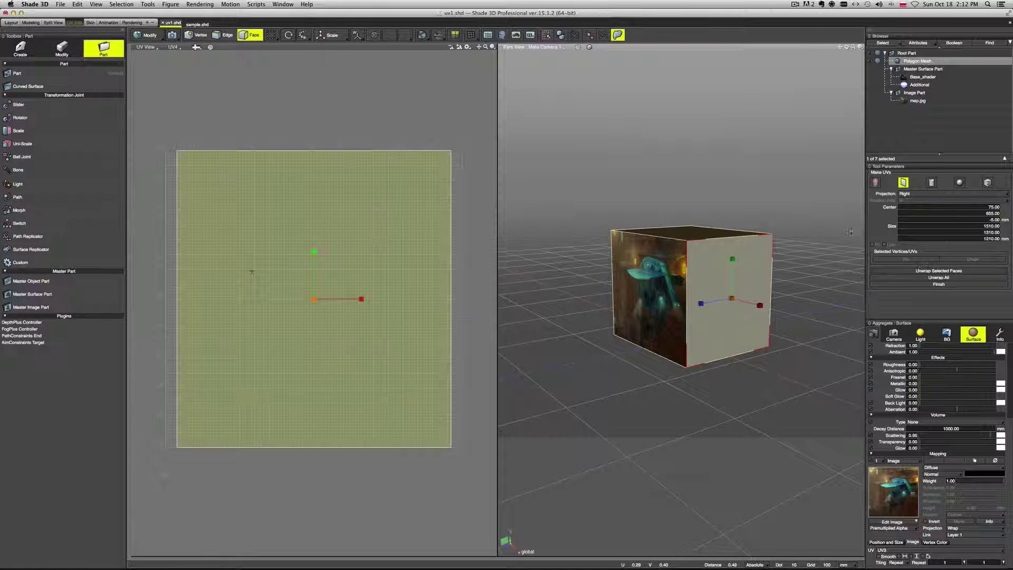
left_click(923, 286)
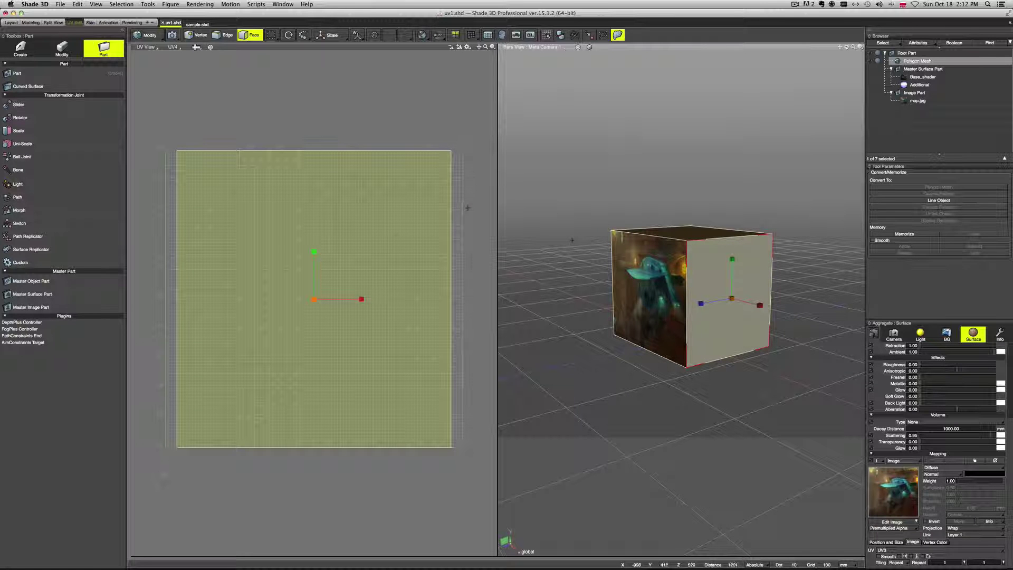
scroll(958, 387, "up", 5)
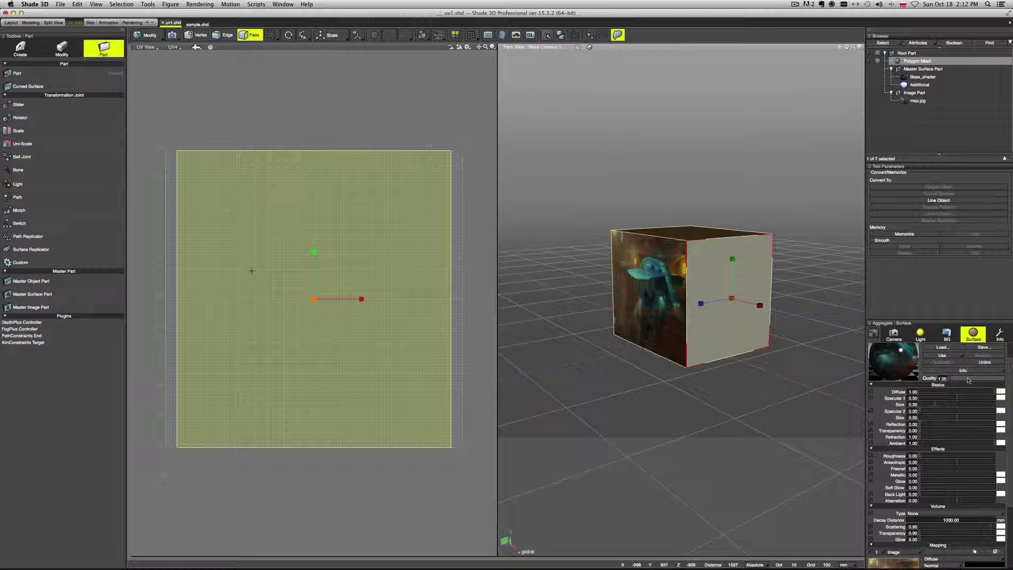
scroll(966, 380, "up", 1)
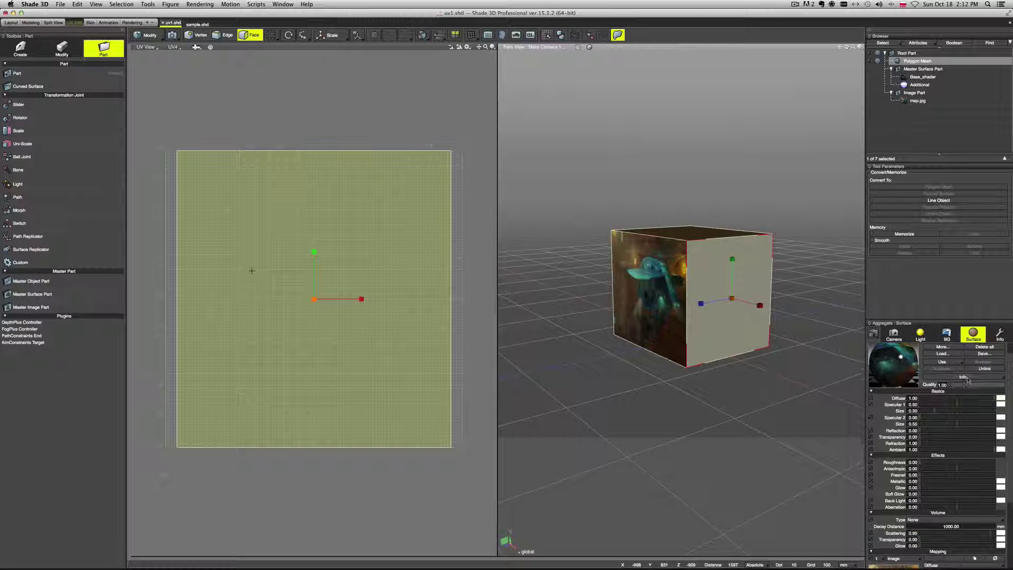
Step: Load map2.jpg as the image texture of the Additional surface
left_click(934, 87)
scroll(944, 453, "down", 3)
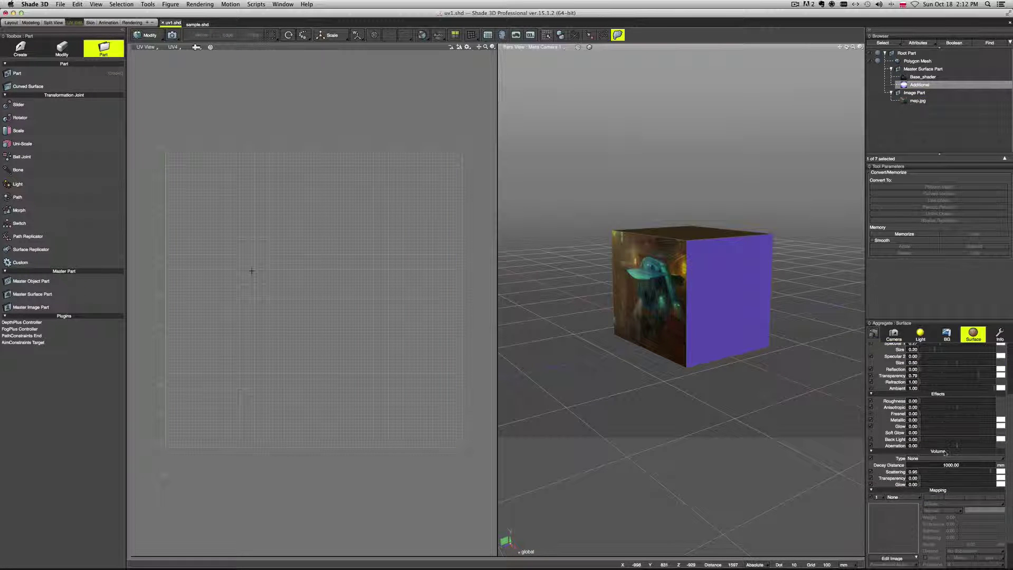
scroll(944, 453, "down", 4)
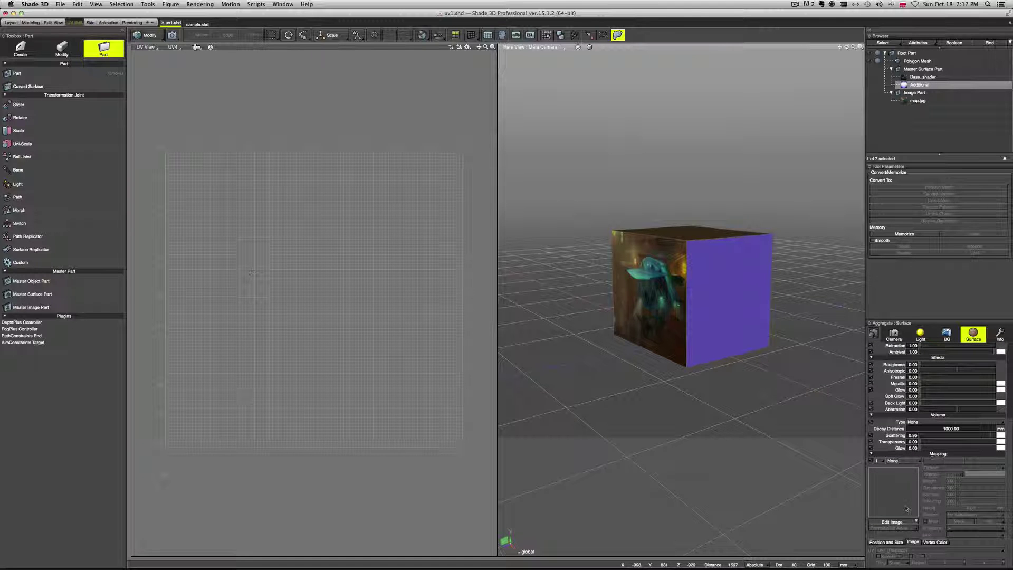
left_click(891, 518)
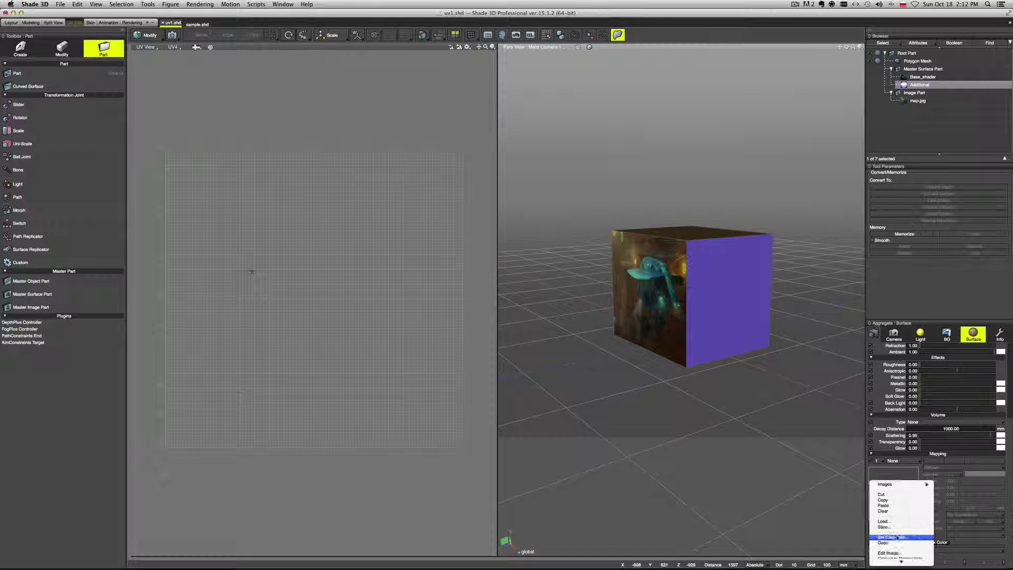
left_click(907, 497)
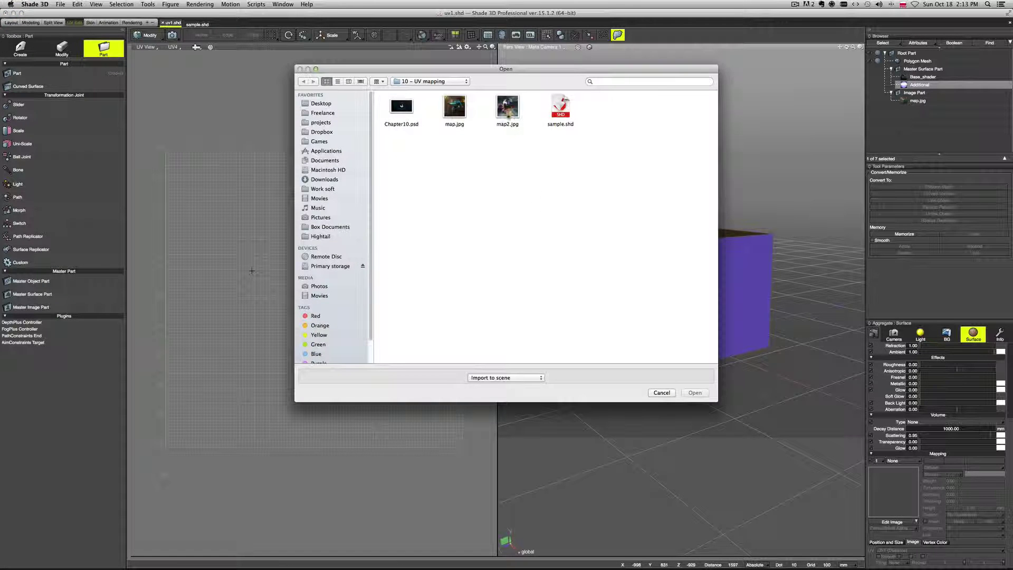
double_click(507, 107)
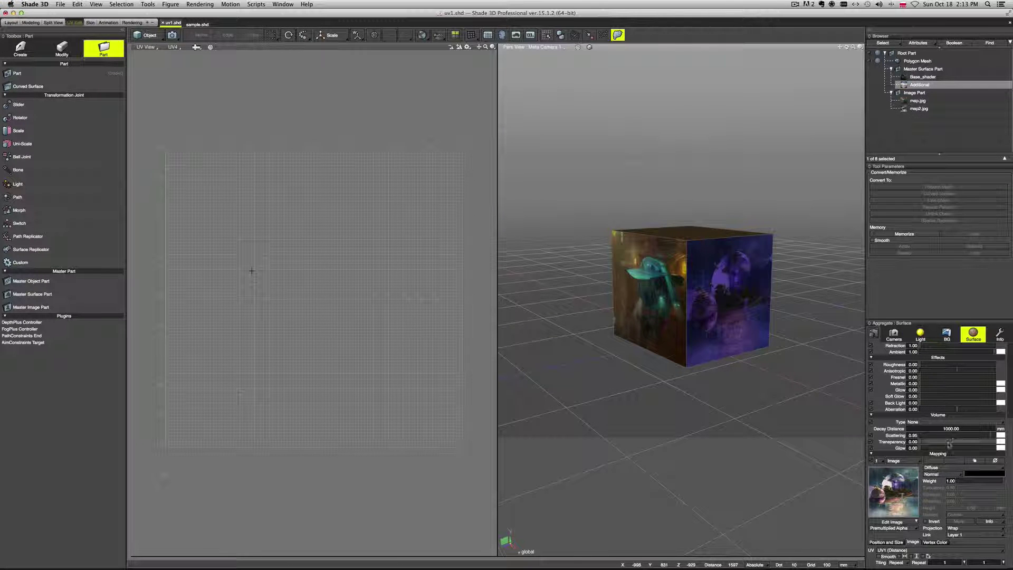
Step: Map the map2.jpg texture through the UV4 layer so it spans the violet side face
middle_click_drag(797, 345, 776, 342)
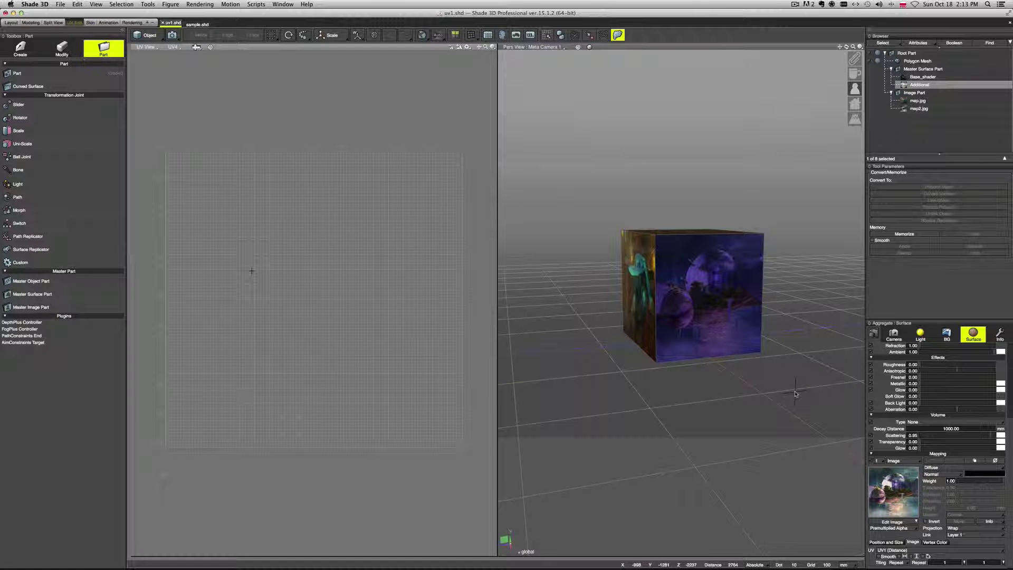
left_click(893, 550)
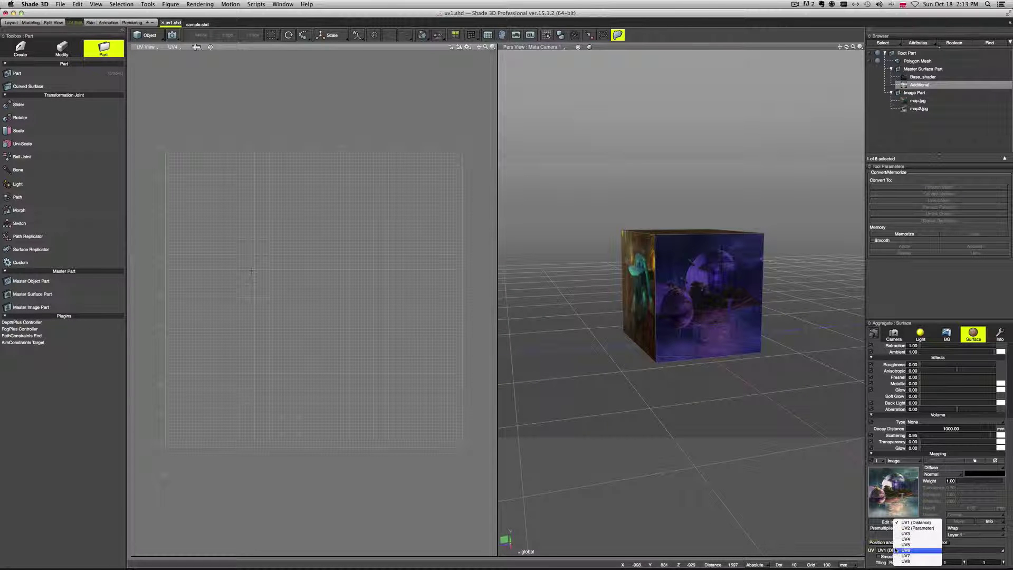
left_click(911, 540)
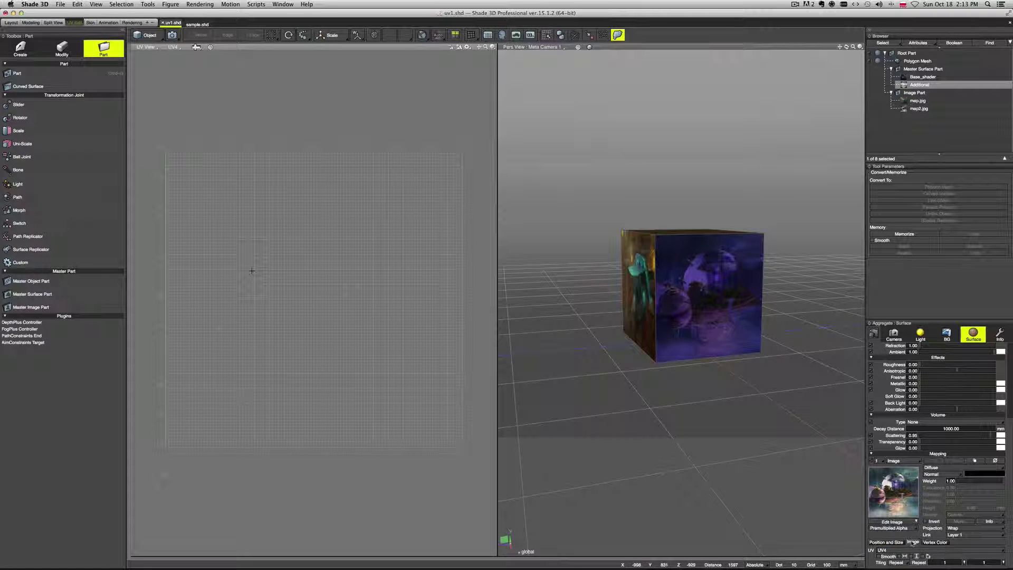
mouse_move(767, 358)
middle_mouse_down()
mouse_move(758, 358)
mouse_move(767, 359)
middle_mouse_up()
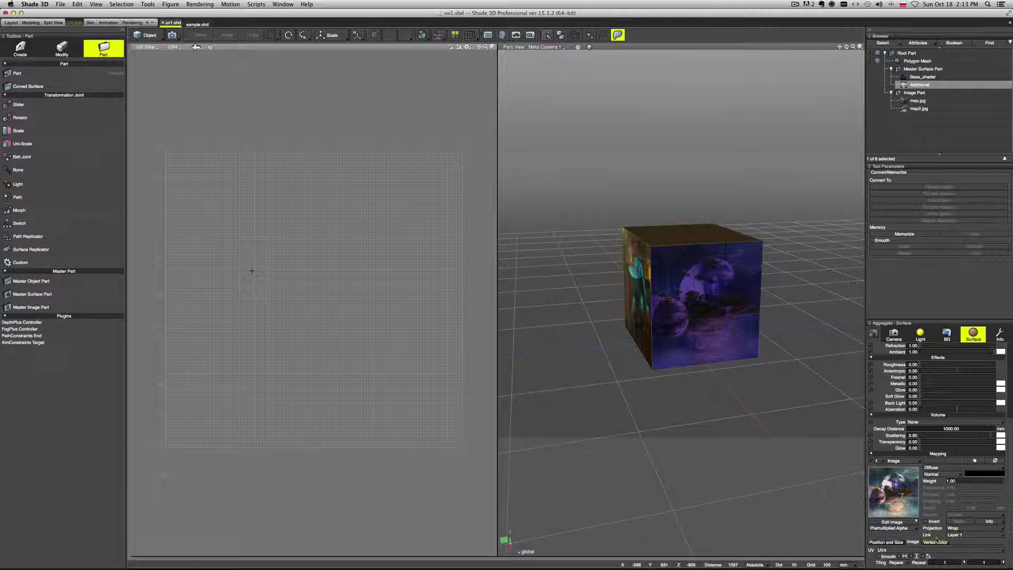
middle_click_drag(775, 382, 793, 378)
scroll(975, 410, "up", 1)
scroll(975, 408, "up", 1)
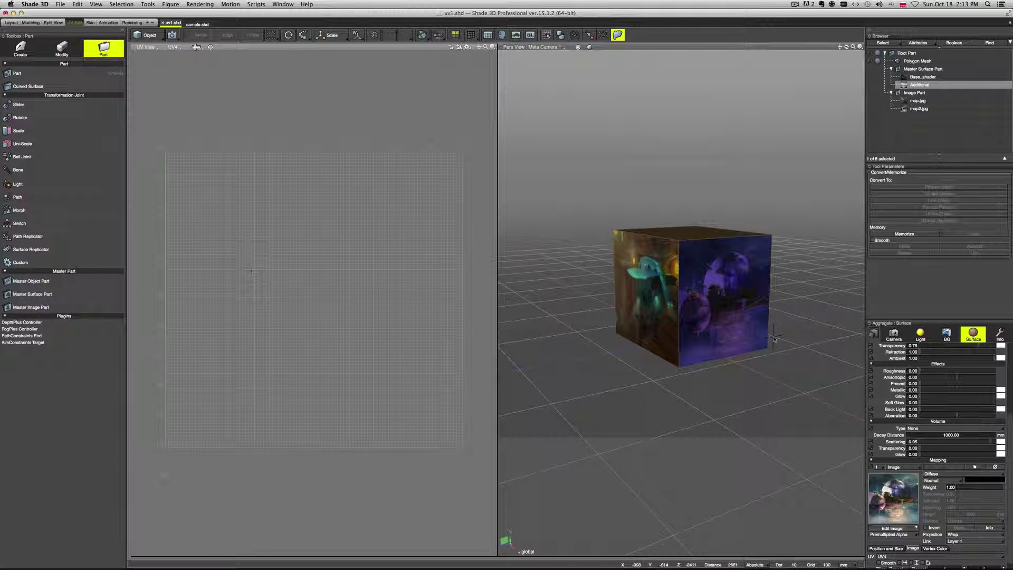
Step: Render the textured cube in an enlarged Image Window
key("super+r")
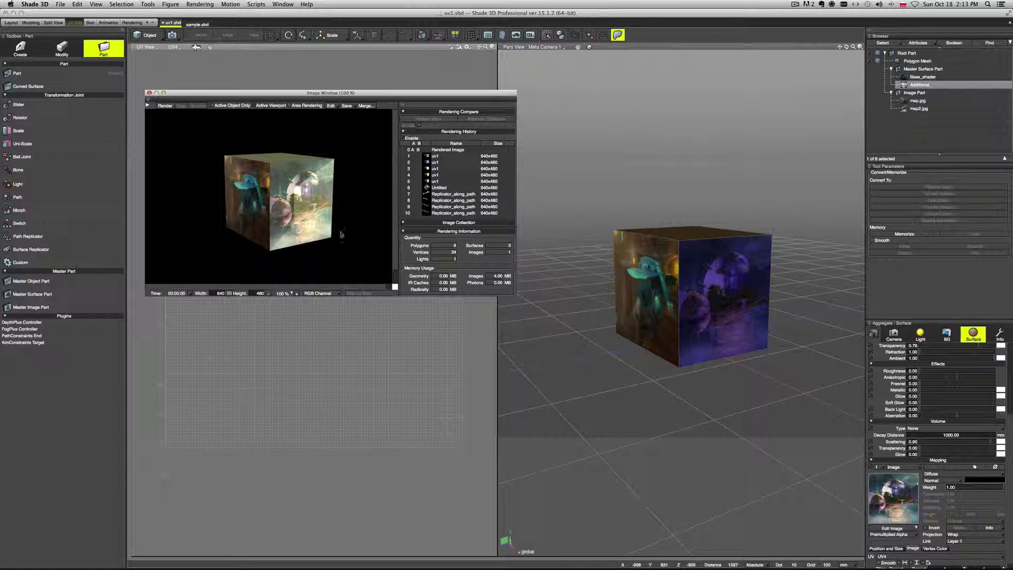
left_click_drag(516, 295, 571, 409)
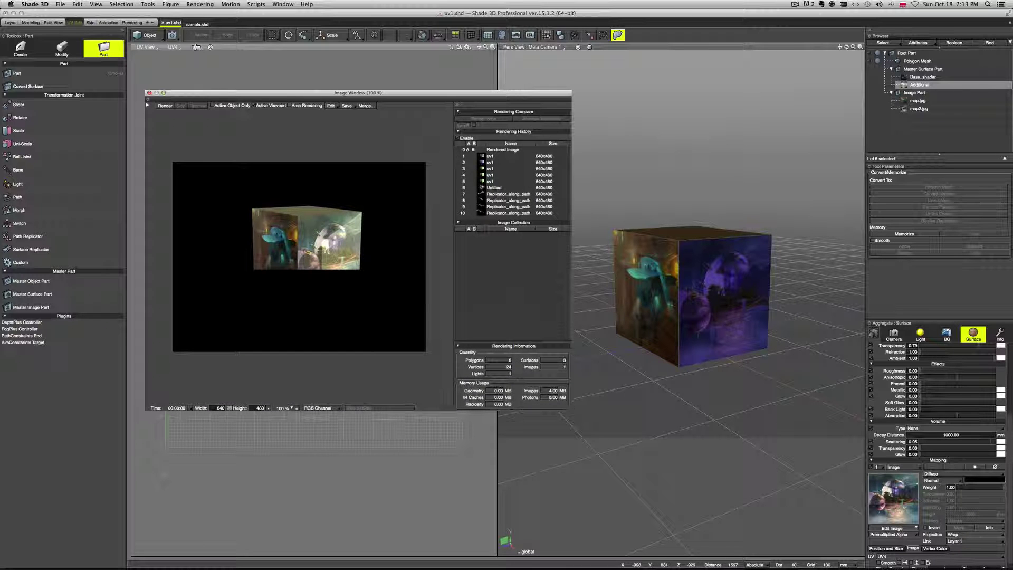
scroll(722, 314, "up", 1)
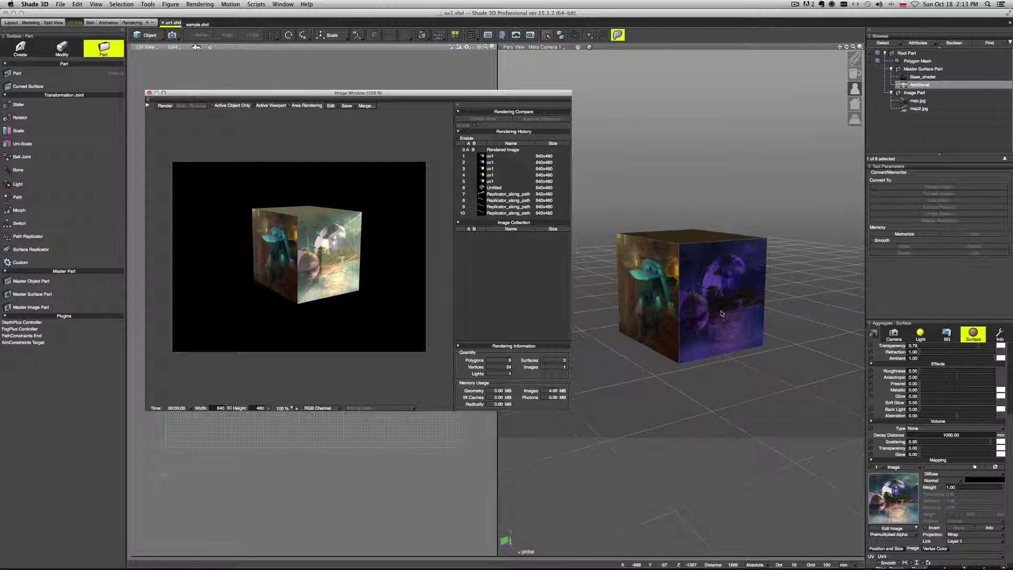
scroll(724, 317, "up", 4)
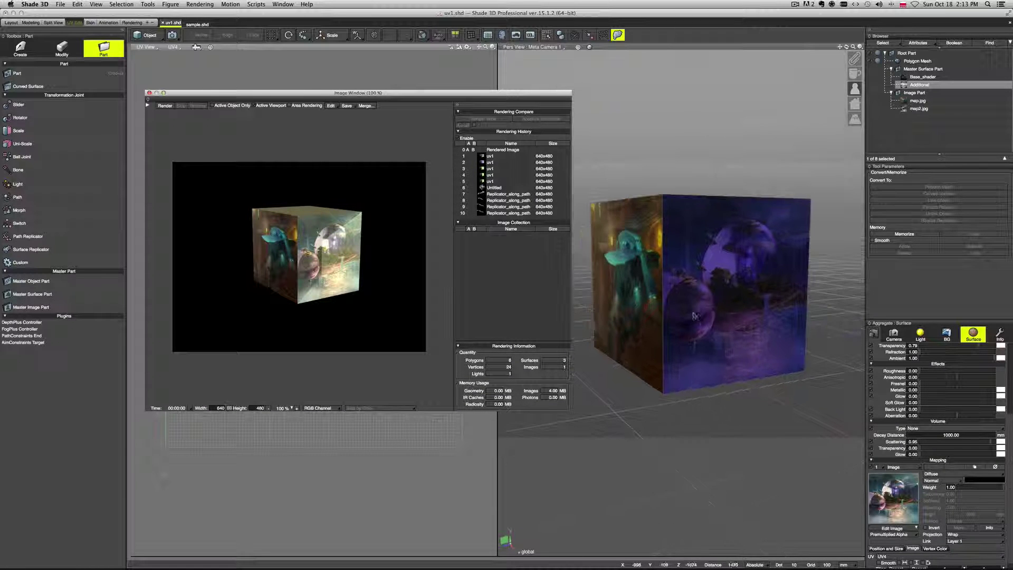
left_click(164, 105)
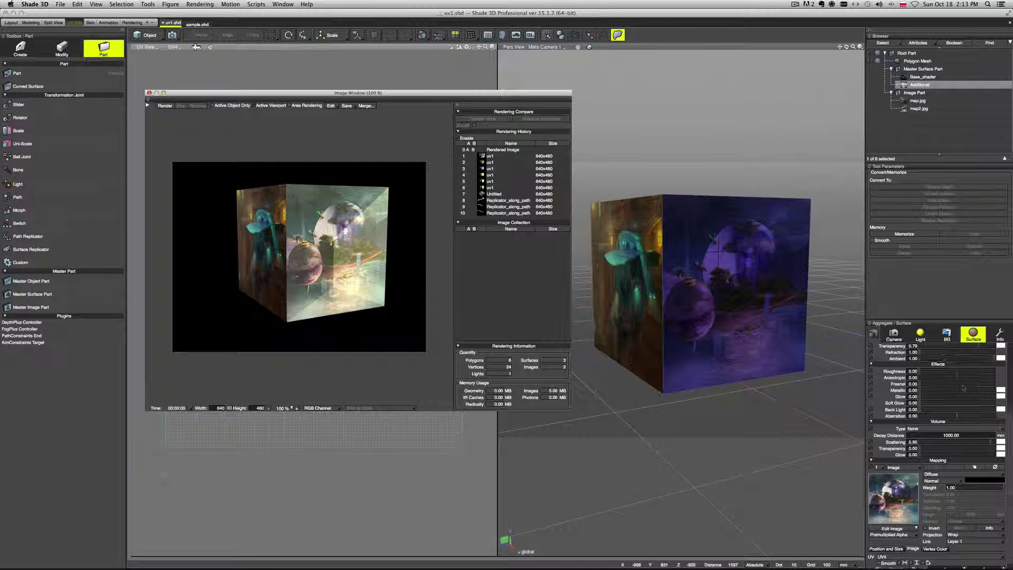
Step: Lower the Additional surface's transparency to 0.55 and render again
scroll(962, 419, "up", 5)
scroll(962, 419, "up", 2)
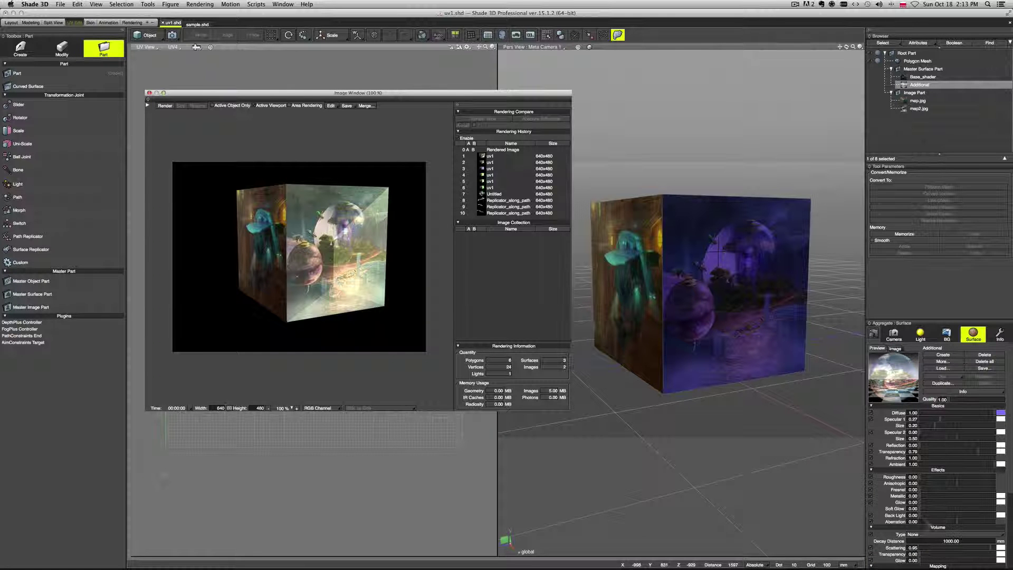
left_click(962, 453)
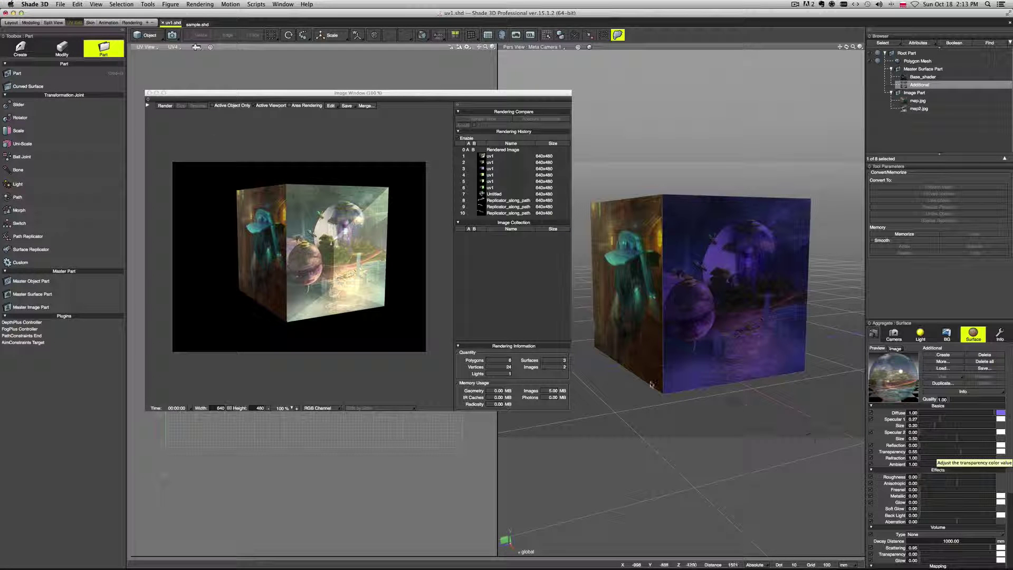
left_click(164, 106)
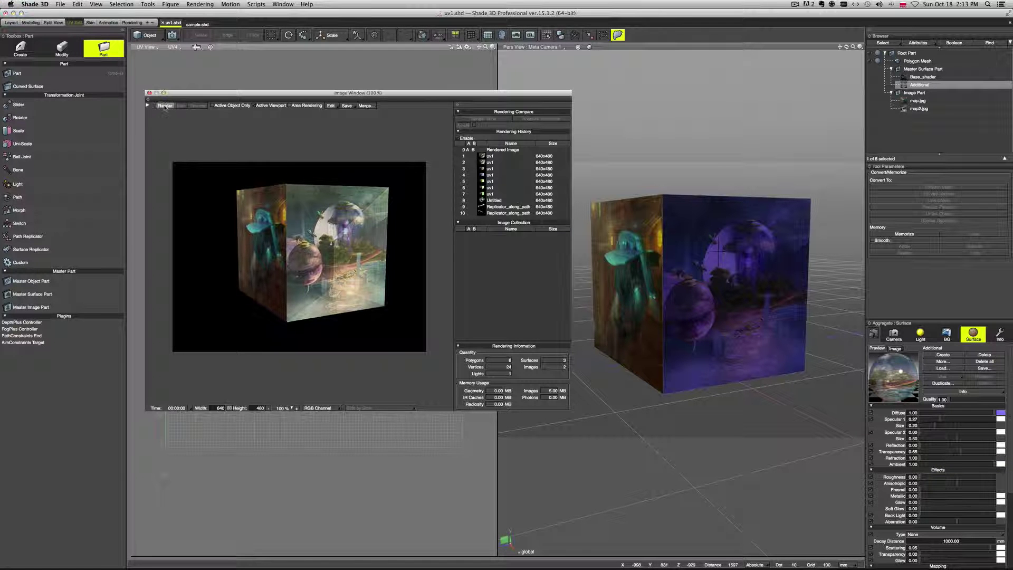